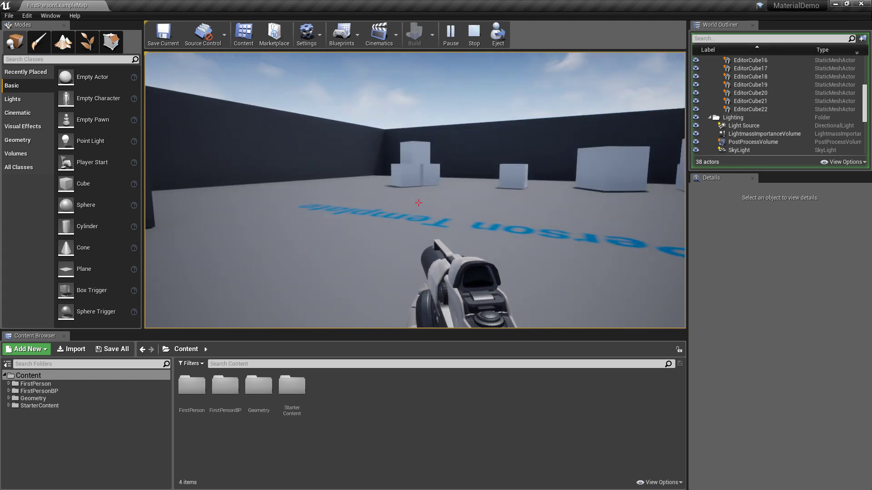
Walk around the first-person level in the running play session, and end the session
{"action": "key", "text": "w"}
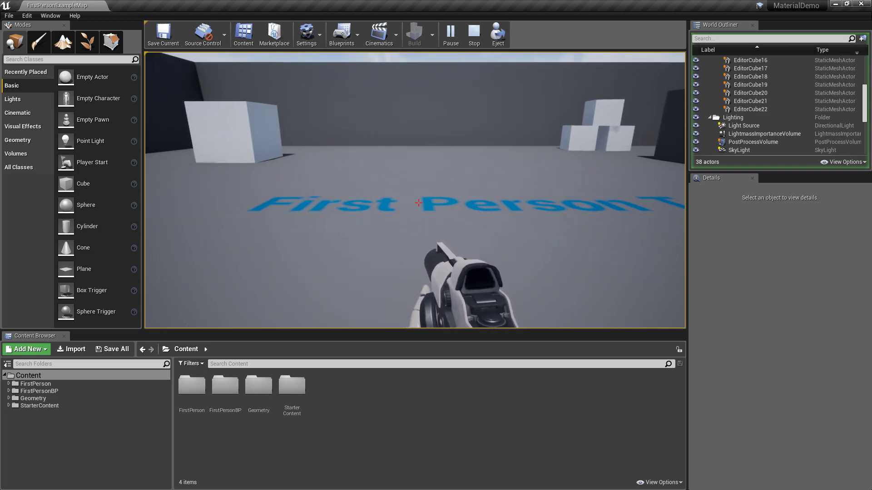
{"action": "key", "text": "w"}
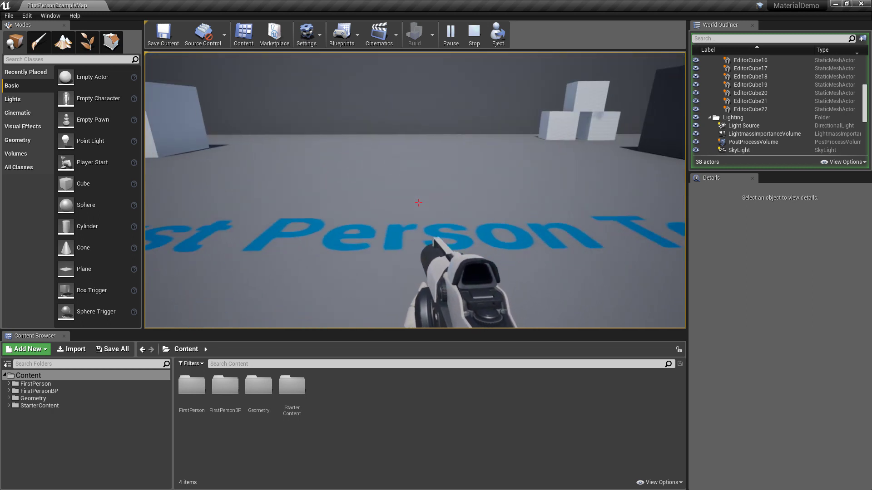
{"action": "key", "text": "Escape"}
{"action": "right_click_drag", "start_coordinate": [432, 288], "coordinate": [451, 319]}
{"action": "key", "text": "w"}
{"action": "key", "text": "s"}
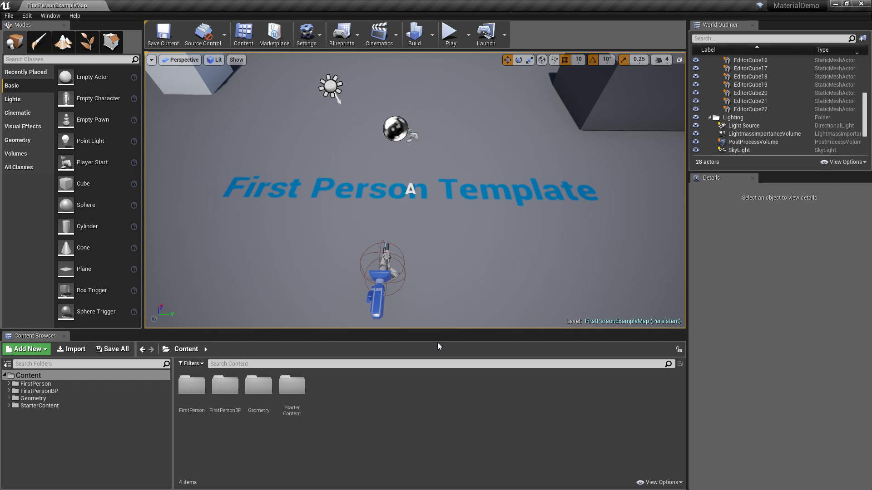
Create a folder named MyContent directly under the project's Content folder
{"action": "left_click", "coordinate": [79, 437]}
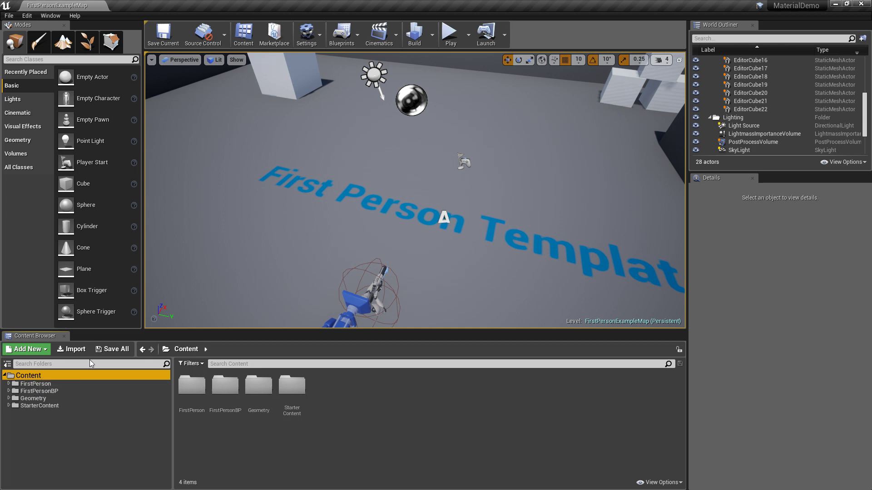
{"action": "right_click", "coordinate": [77, 438]}
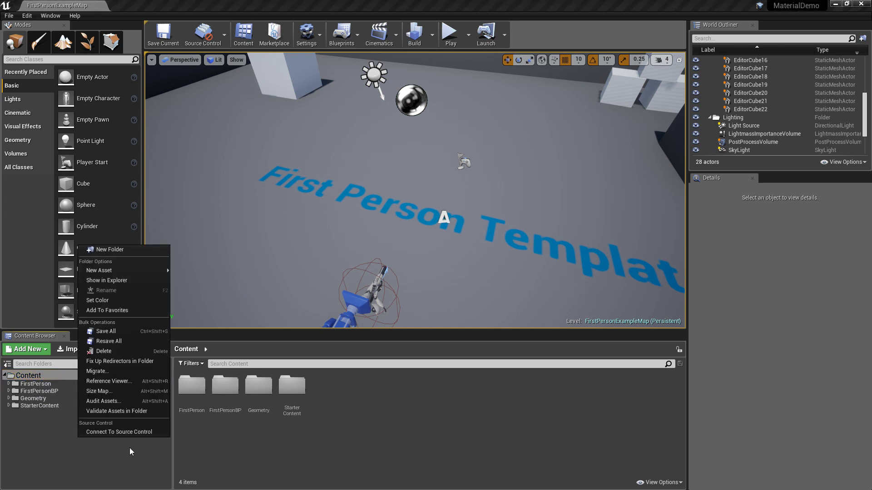
{"action": "left_click", "coordinate": [131, 249]}
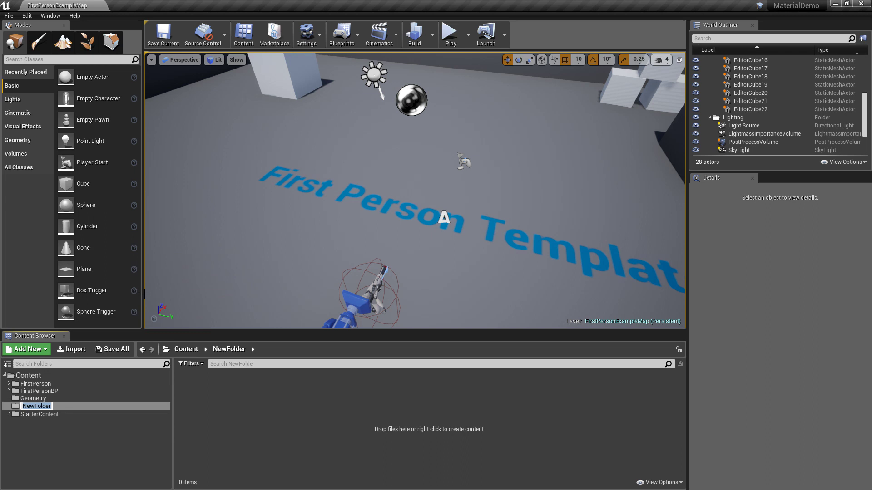
{"action": "type", "text": "MyContent"}
{"action": "key", "text": "Return"}
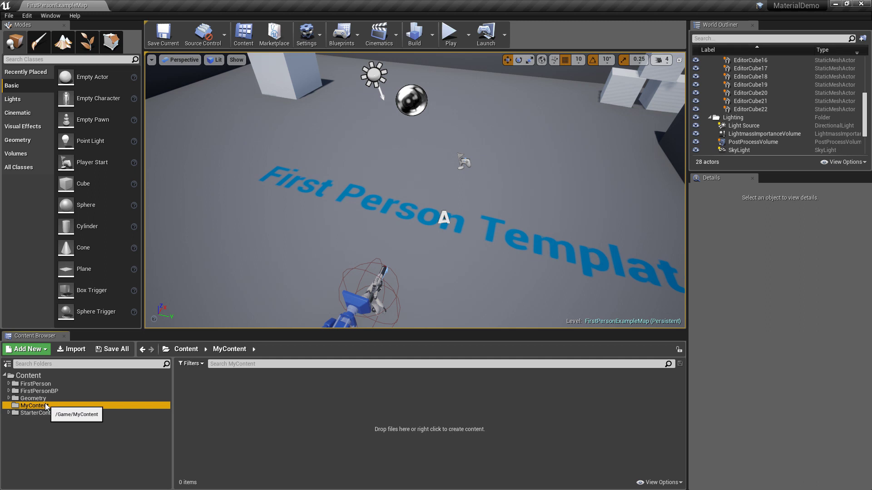
Create a subfolder named Materials inside the MyContent folder
{"action": "right_click", "coordinate": [224, 387]}
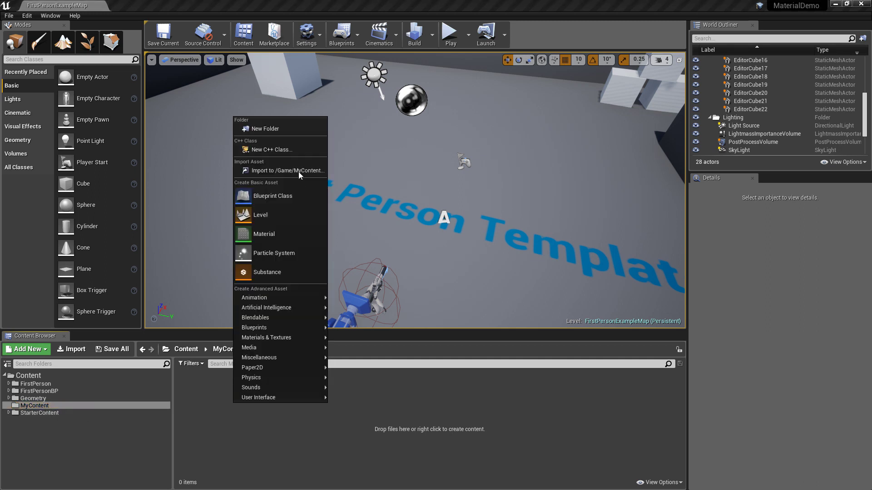
{"action": "left_click", "coordinate": [277, 127]}
{"action": "type", "text": "Materials"}
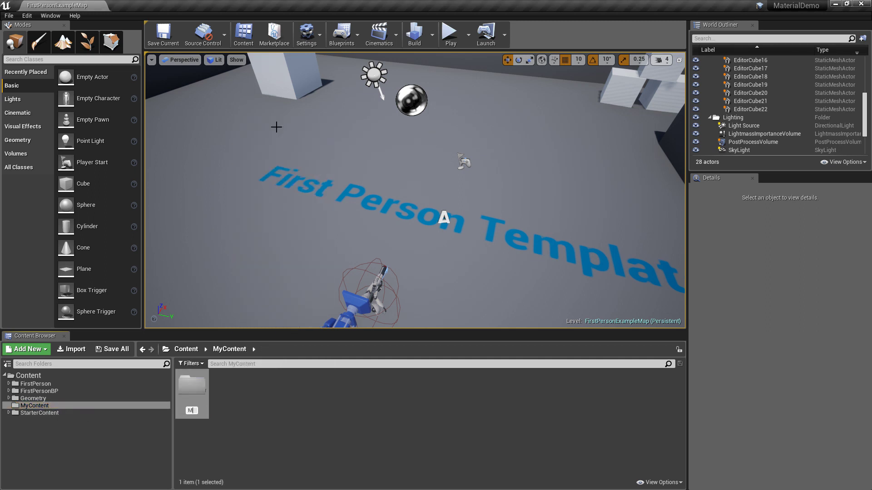
{"action": "key", "text": "Return"}
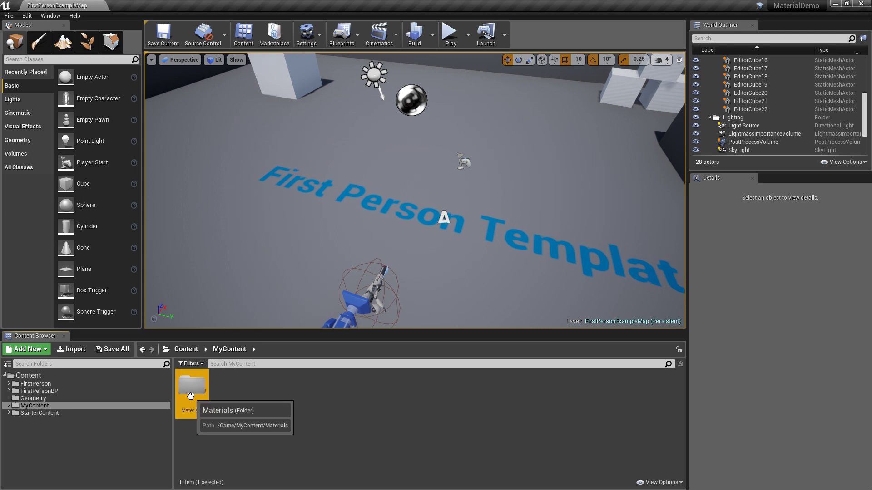
Create a material with its default name in the Materials folder and open it briefly to view its Phys Material property
{"action": "double_click", "coordinate": [191, 390]}
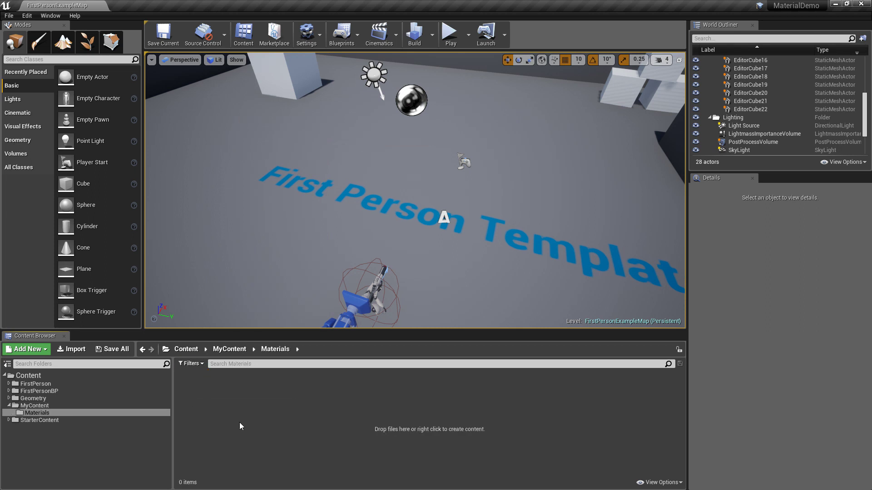
{"action": "right_click", "coordinate": [247, 425]}
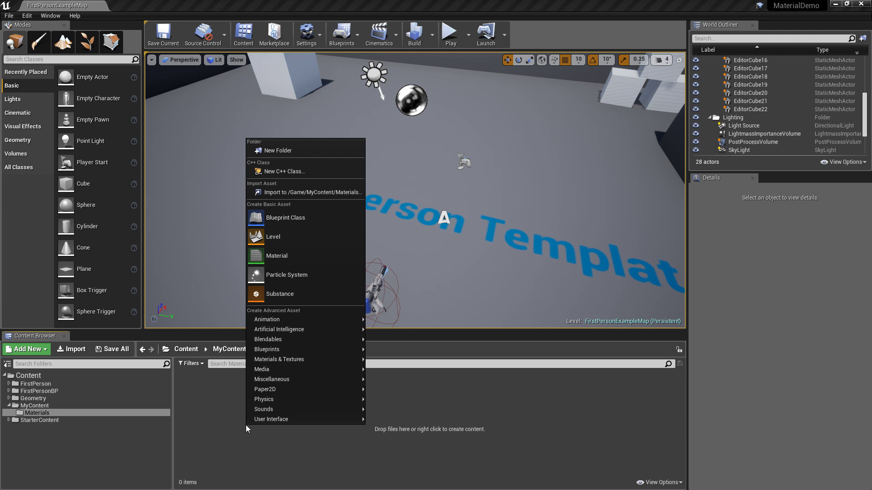
{"action": "left_click", "coordinate": [297, 257]}
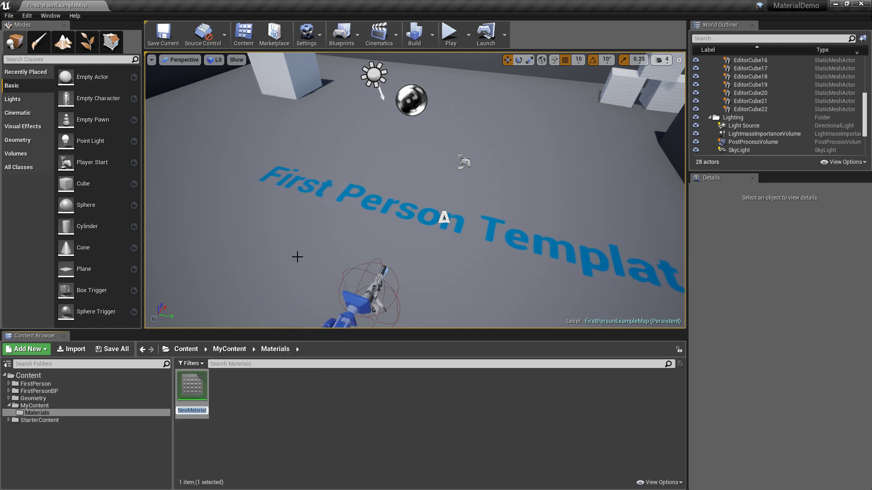
{"action": "double_click", "coordinate": [195, 387]}
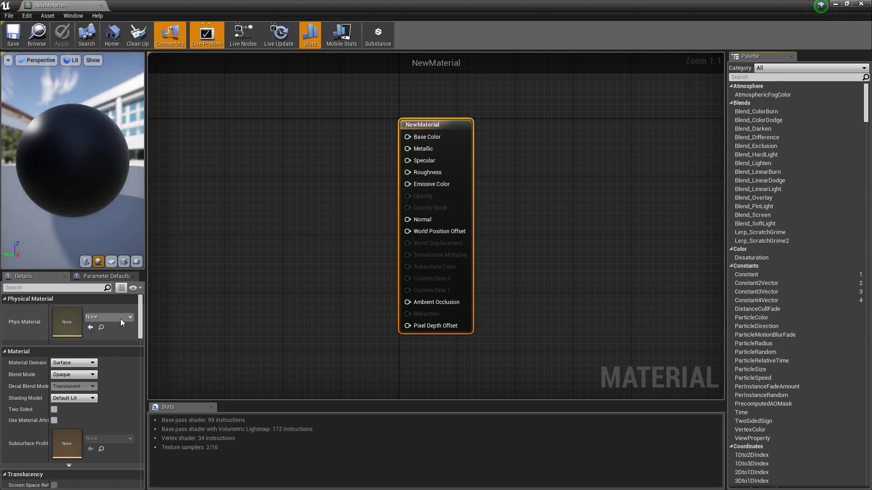
{"action": "left_click", "coordinate": [101, 5]}
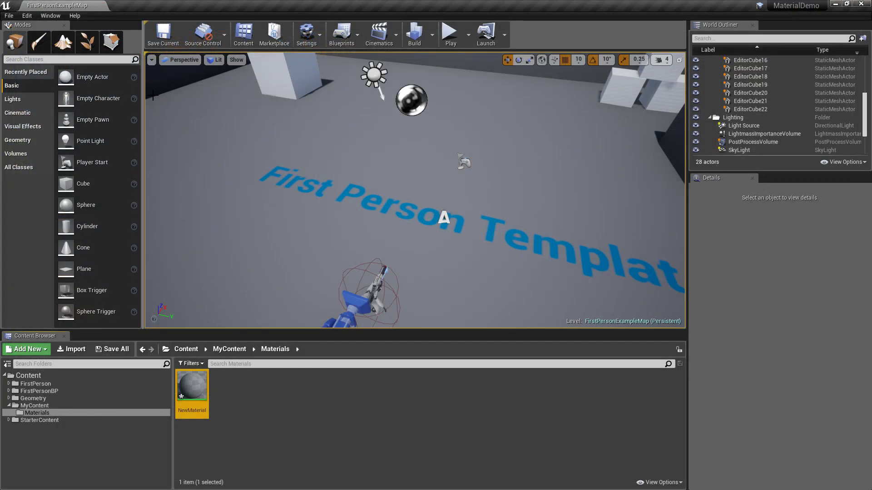
Create a subfolder named PhysicalMaterials inside the Materials folder
{"action": "right_click", "coordinate": [253, 402]}
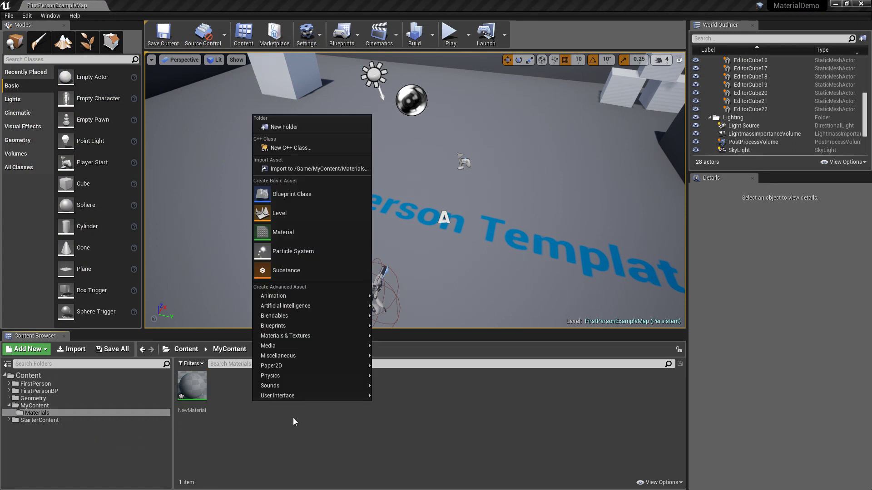
{"action": "left_click", "coordinate": [322, 126]}
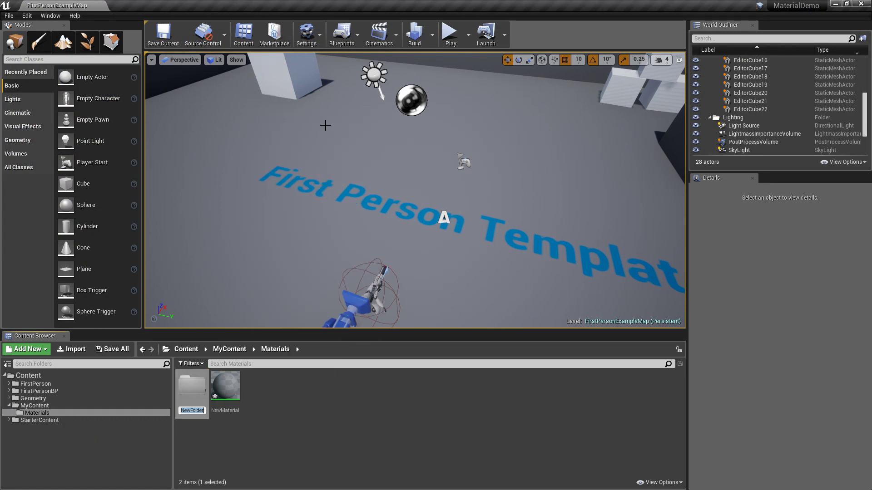
{"action": "type", "text": "F"}
{"action": "type", "text": "hysical"}
{"action": "type", "text": " Materials"}
{"action": "key", "text": "Return"}
{"action": "left_click", "coordinate": [244, 431]}
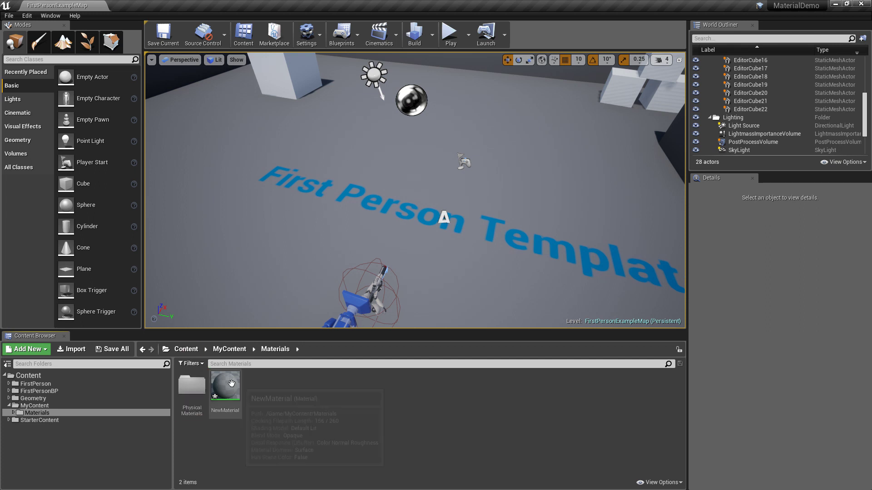
Play the level and shoot a loose white cube to test how it reacts, then end the play session
{"action": "right_click_drag", "start_coordinate": [374, 281], "coordinate": [373, 252]}
{"action": "key", "text": "a"}
{"action": "key", "text": "s"}
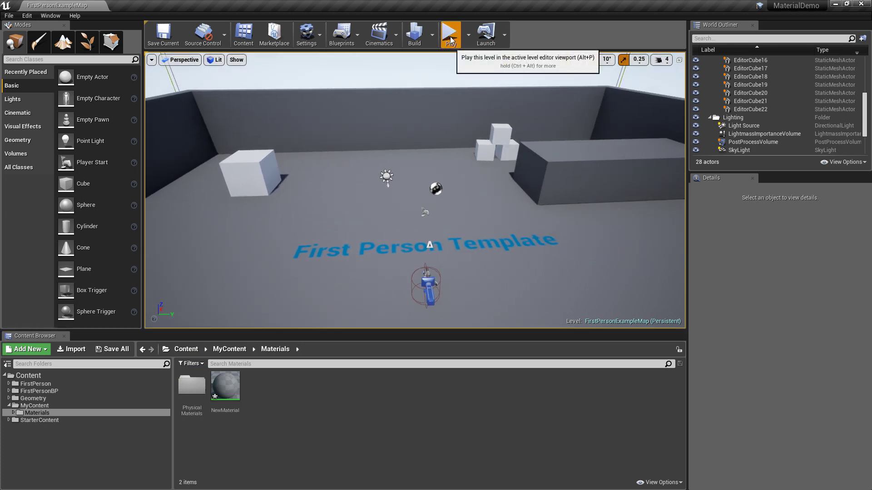
{"action": "left_click", "coordinate": [450, 40]}
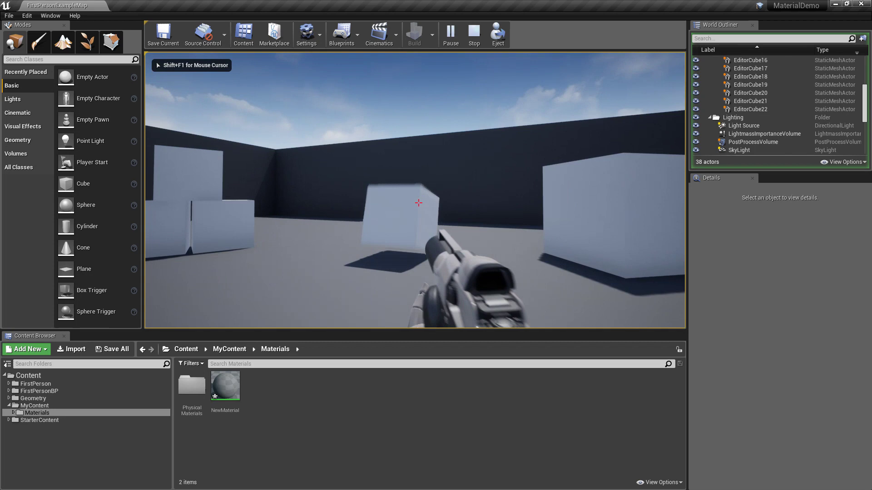
{"action": "key", "text": "w"}
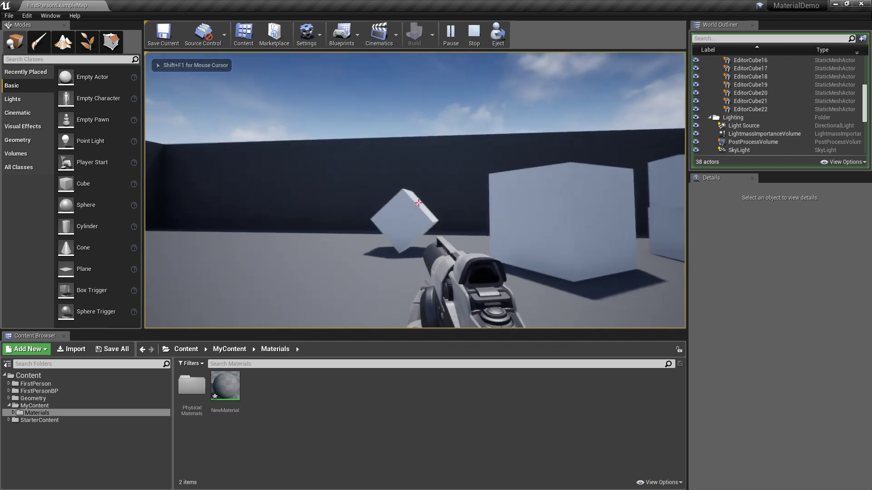
{"action": "key", "text": "a"}
{"action": "left_click", "coordinate": [418, 203]}
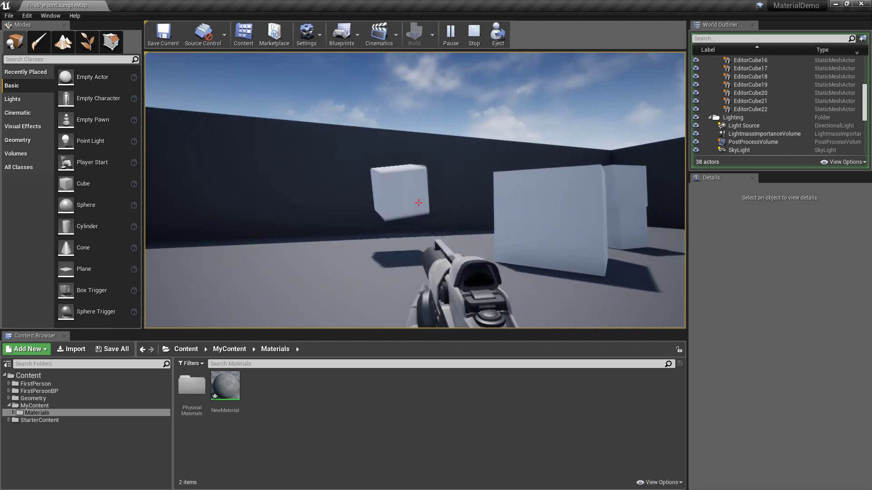
{"action": "key", "text": "Escape"}
Create a physical material of class PhysicalMaterial named HeavyMaterial in the PhysicalMaterials folder
{"action": "double_click", "coordinate": [193, 408]}
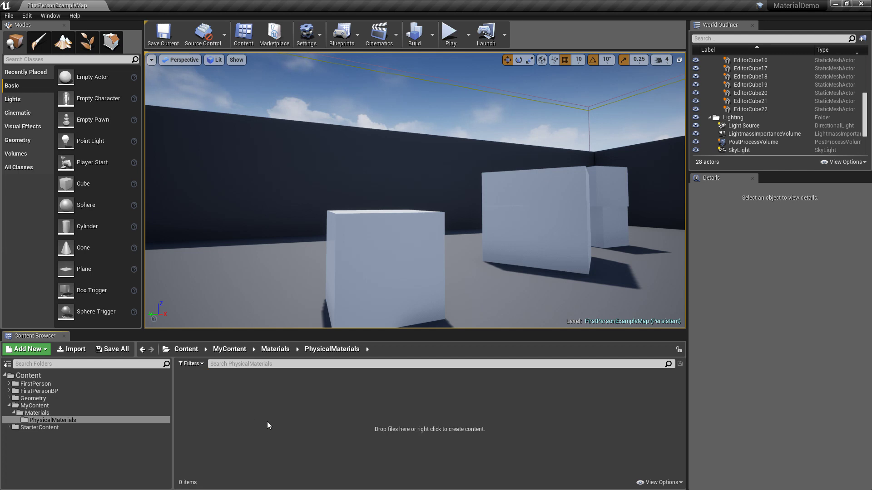
{"action": "right_click", "coordinate": [231, 401]}
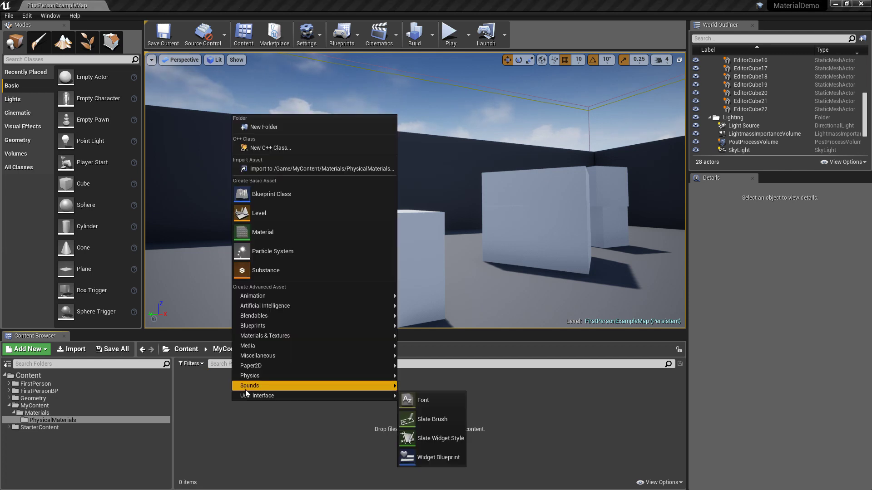
{"action": "mouse_move", "coordinate": [255, 377]}
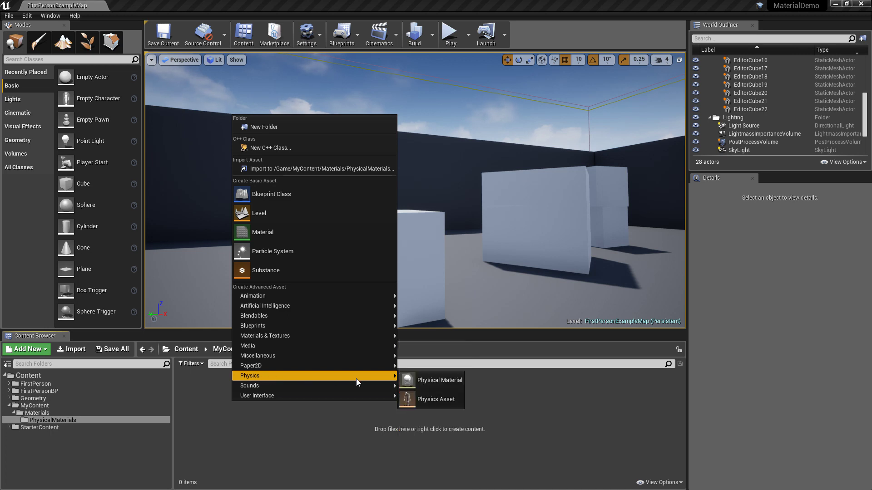
{"action": "left_click", "coordinate": [421, 380]}
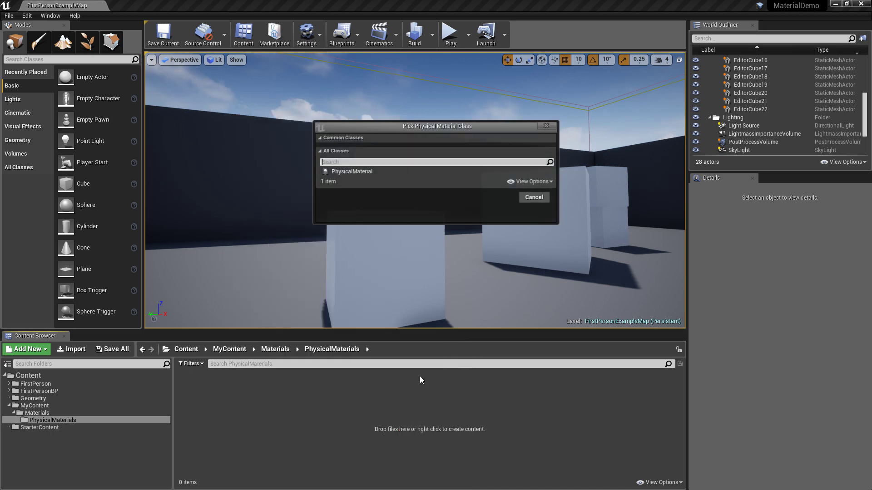
{"action": "left_click", "coordinate": [372, 172]}
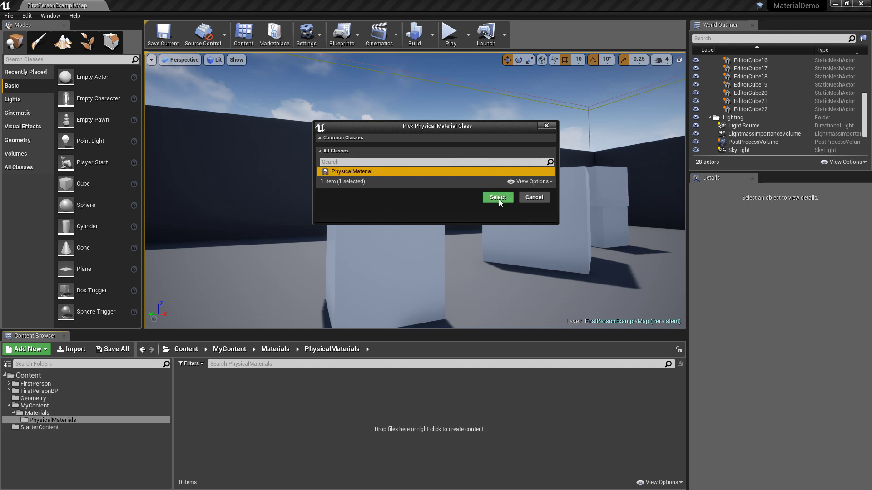
{"action": "left_click", "coordinate": [497, 203]}
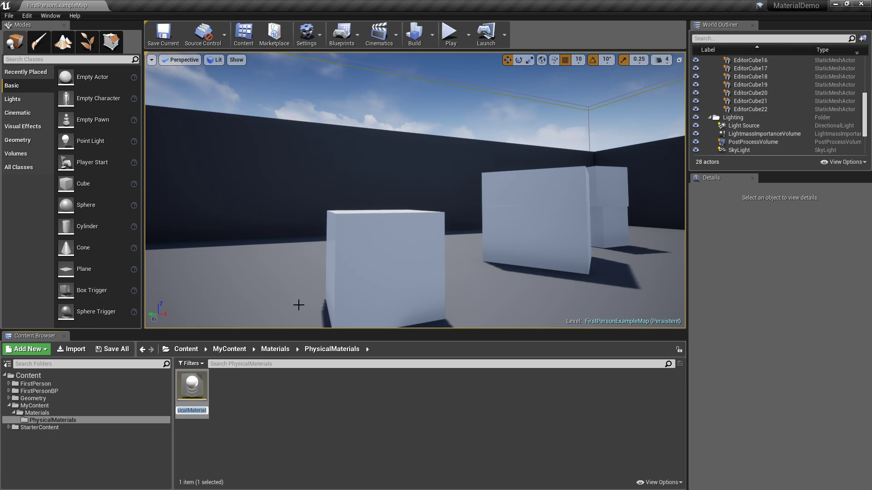
{"action": "type", "text": "HeavyMaterial"}
{"action": "key", "text": "Return"}
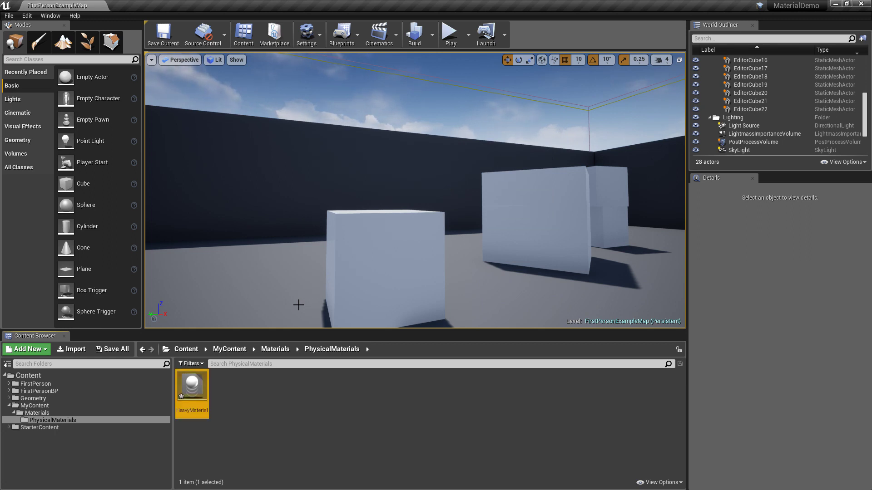
Set HeavyMaterial's density to 100, save the asset and close its editor window
{"action": "double_click", "coordinate": [191, 385]}
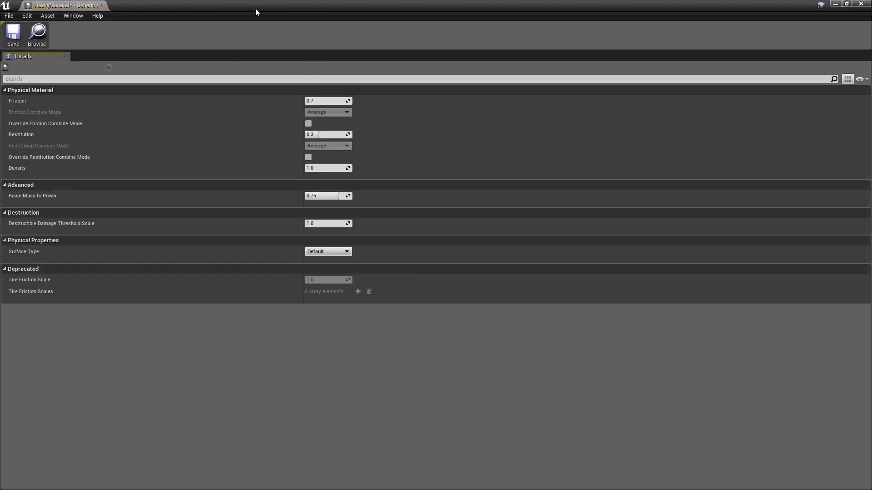
{"action": "left_click_drag", "start_coordinate": [245, 9], "coordinate": [649, 426]}
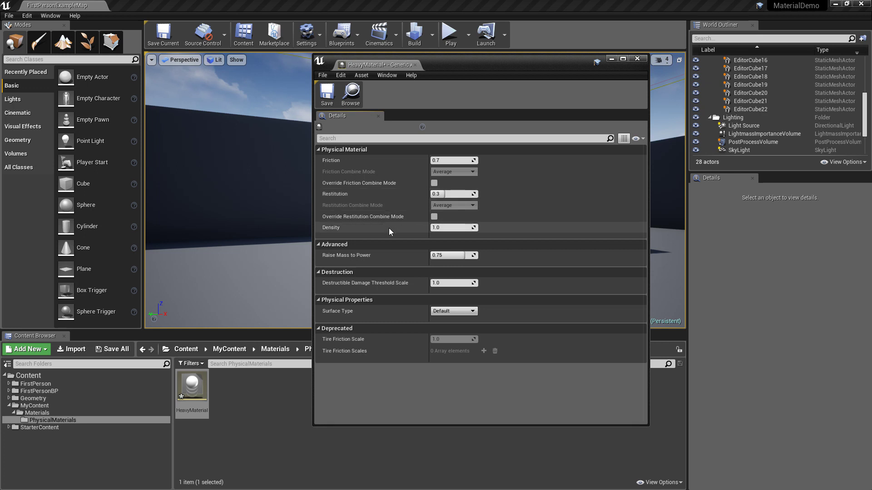
{"action": "left_click", "coordinate": [443, 228]}
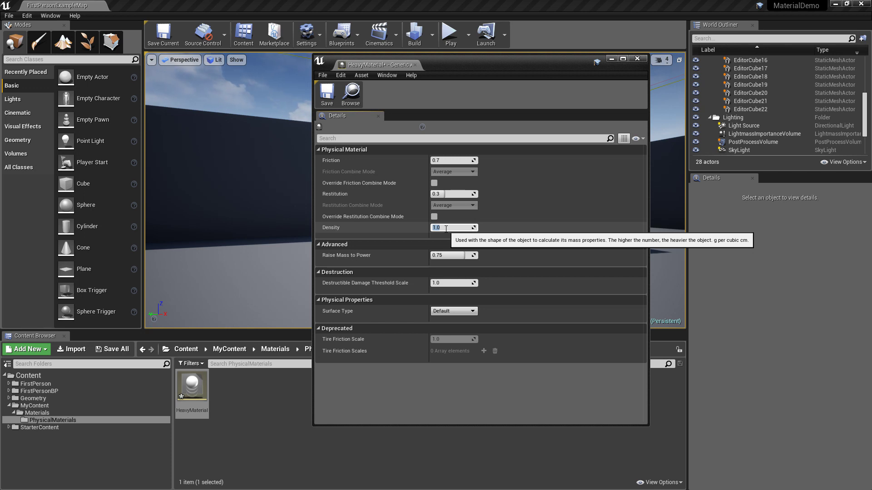
{"action": "type", "text": "100"}
{"action": "key", "text": "Return"}
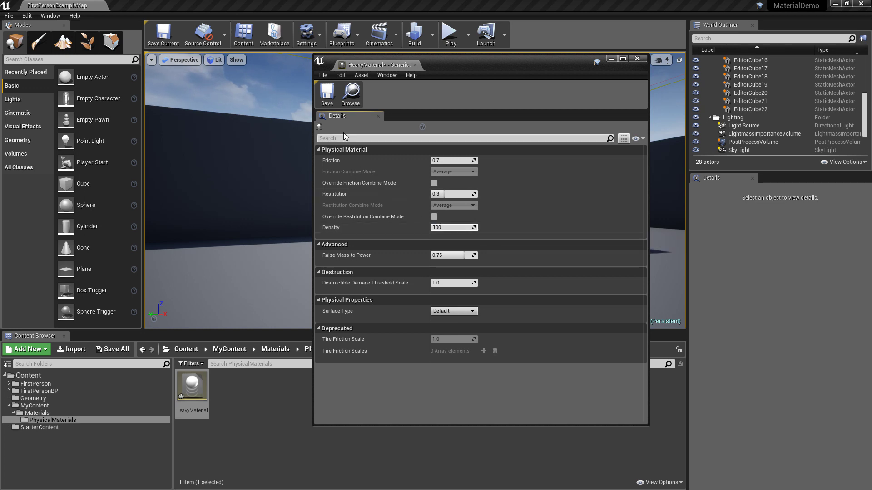
{"action": "left_click", "coordinate": [326, 94]}
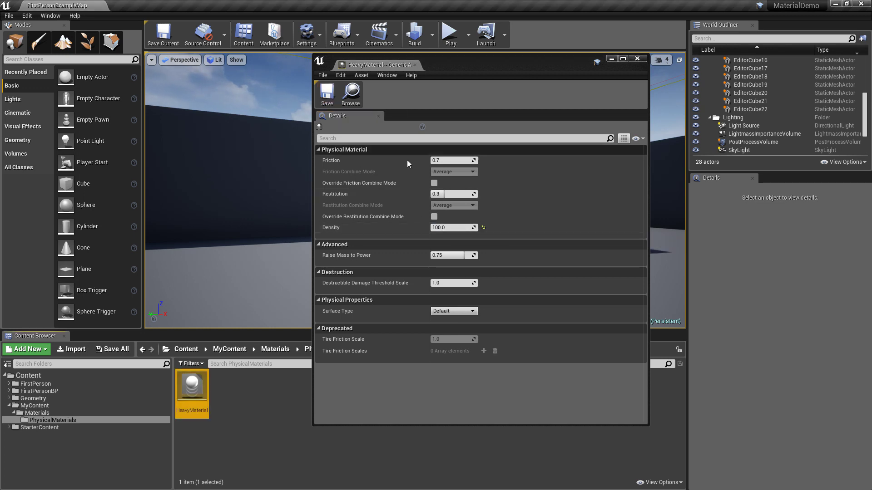
{"action": "left_click", "coordinate": [636, 58]}
{"action": "left_click", "coordinate": [322, 405]}
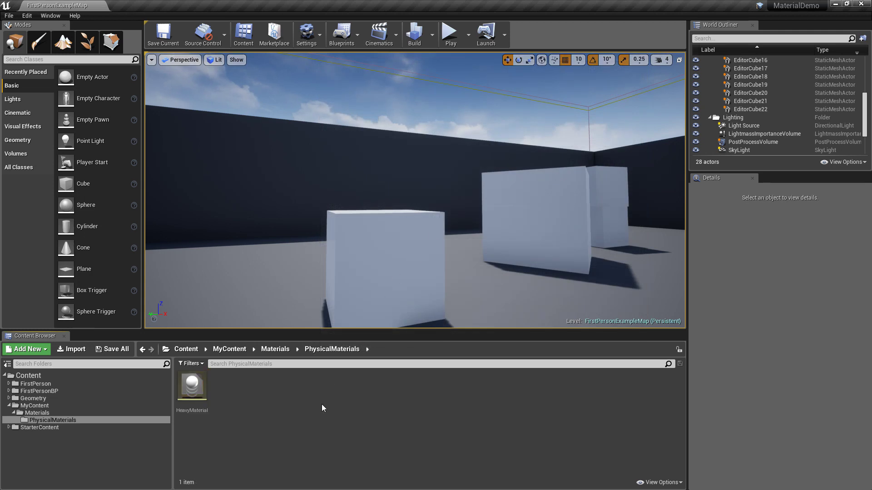
Rename NewMaterial in the Materials folder as IronMaterial
{"action": "left_click", "coordinate": [282, 352]}
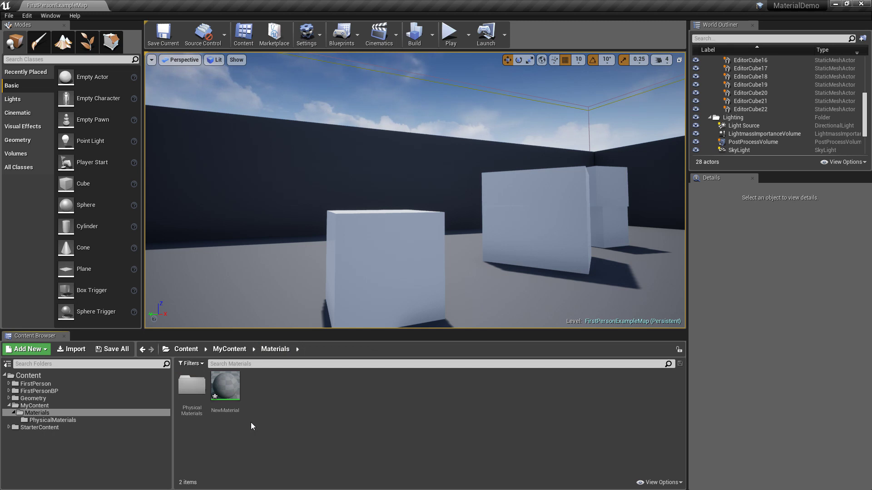
{"action": "left_click", "coordinate": [227, 411]}
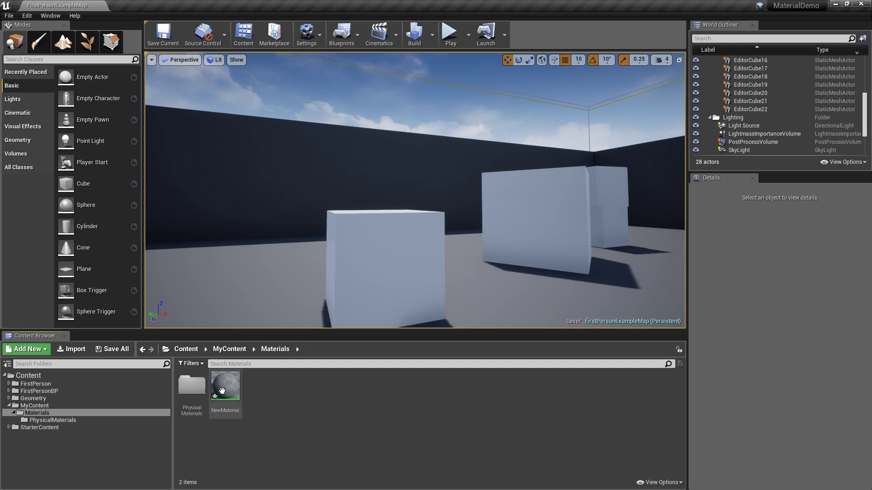
{"action": "left_click", "coordinate": [227, 411]}
{"action": "left_click_drag", "start_coordinate": [222, 412], "coordinate": [210, 410]}
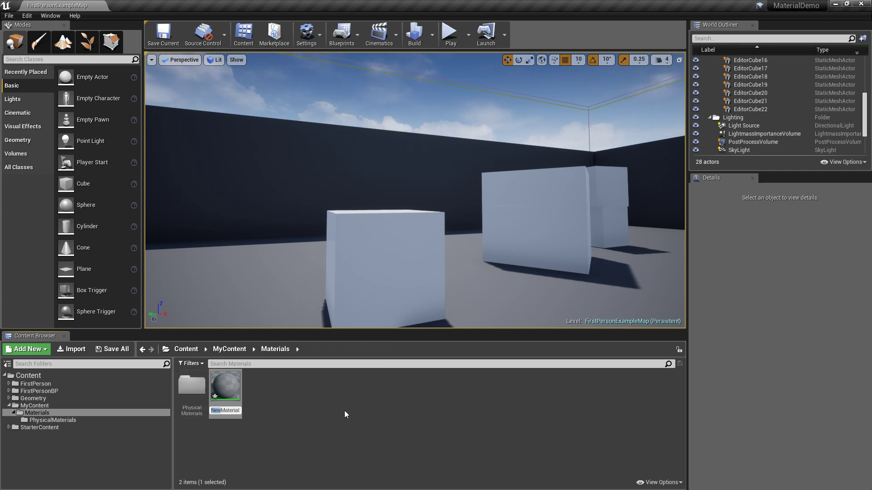
{"action": "type", "text": "Iron"}
{"action": "key", "text": "Return"}
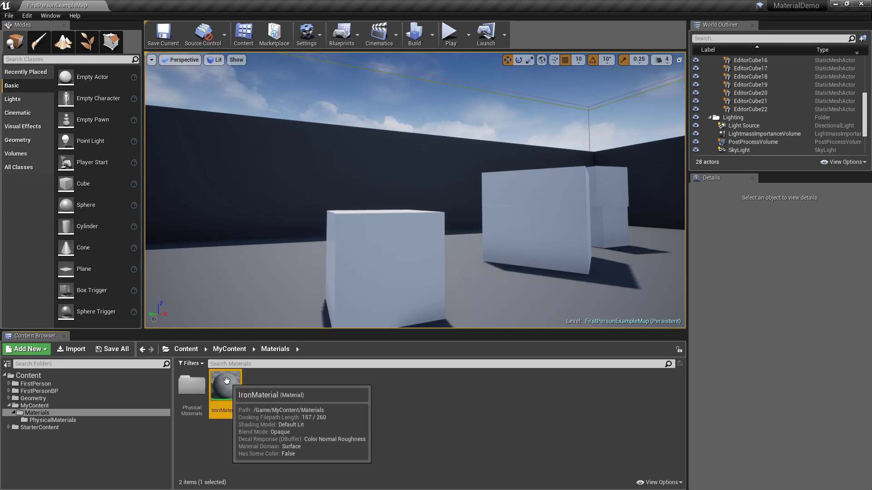
Open IronMaterial in a maximized editor and assign HeavyMaterial as its physical material
{"action": "double_click", "coordinate": [226, 380]}
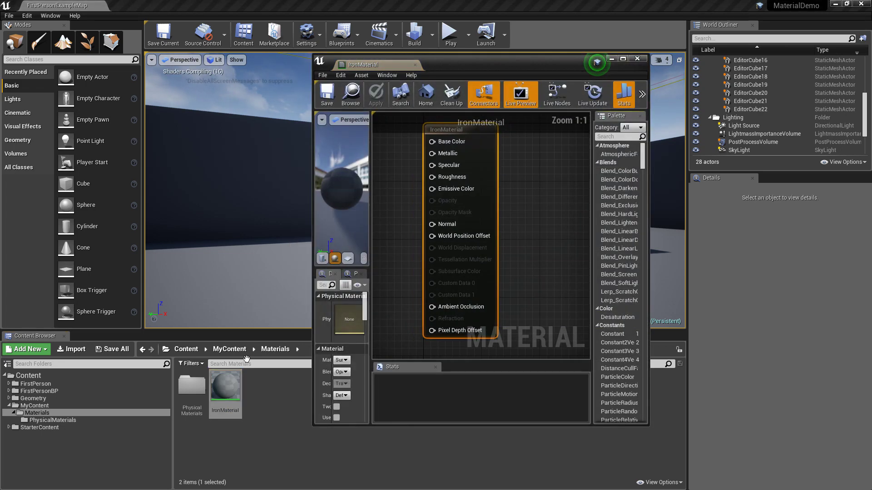
{"action": "left_click", "coordinate": [623, 62]}
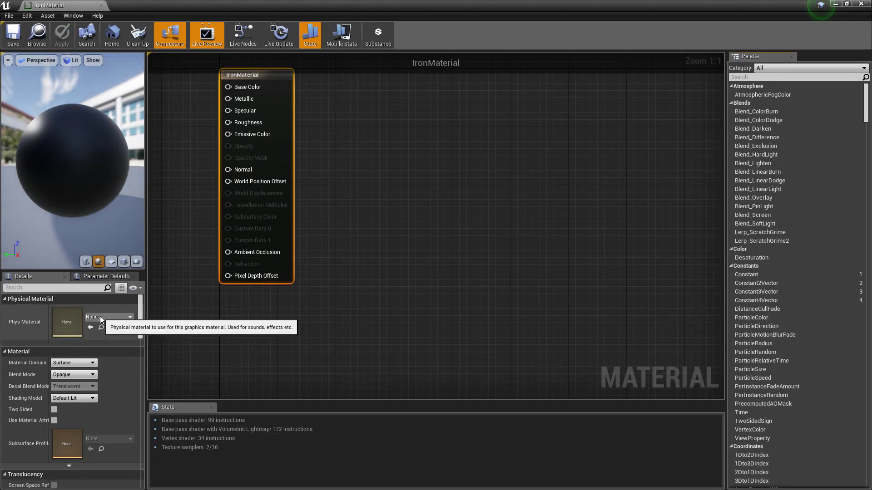
{"action": "left_click", "coordinate": [130, 317]}
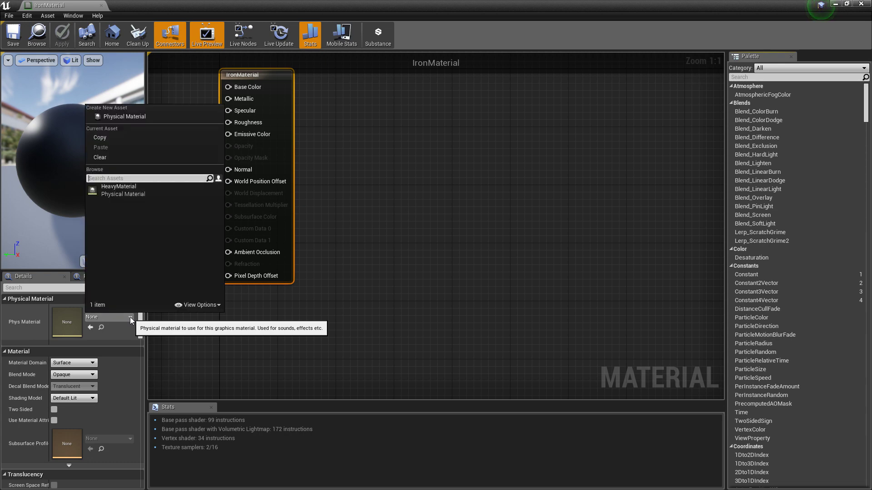
{"action": "left_click", "coordinate": [147, 191]}
Promote IronMaterial's Base Color input to a parameter and place the parameter node clear of the material node
{"action": "right_click_drag", "start_coordinate": [396, 171], "coordinate": [531, 232]}
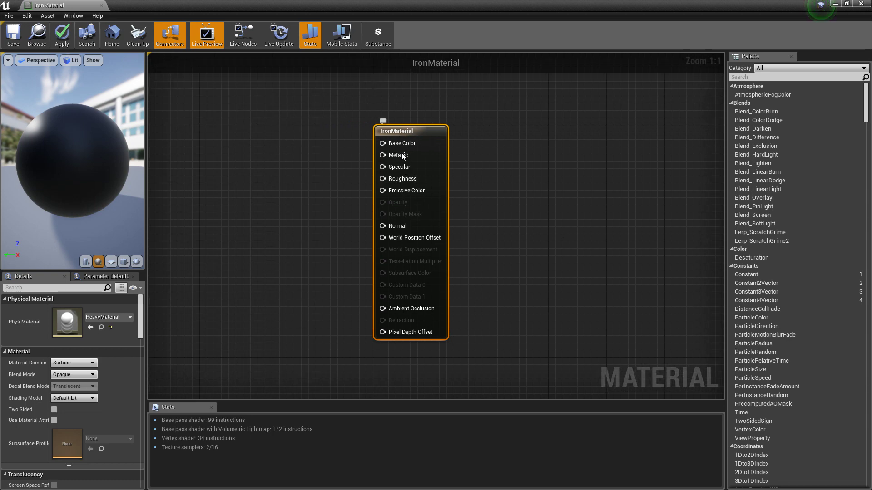
{"action": "right_click_drag", "start_coordinate": [428, 118], "coordinate": [480, 115]}
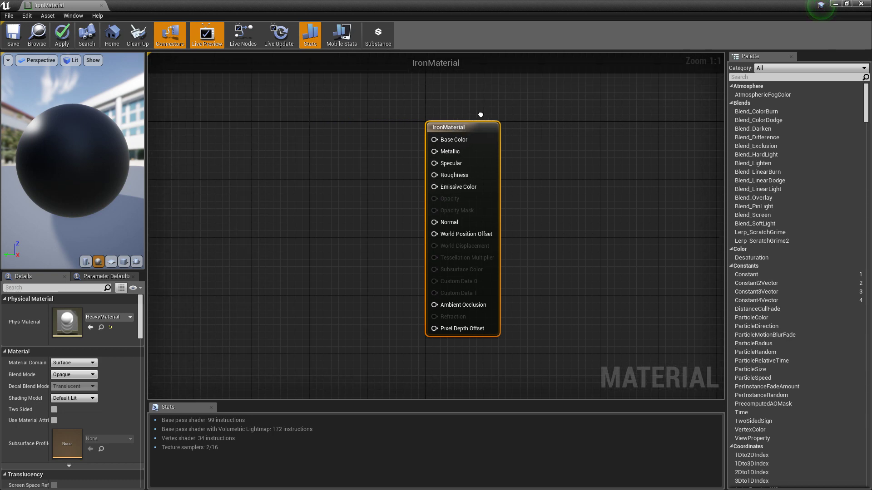
{"action": "right_click", "coordinate": [435, 140]}
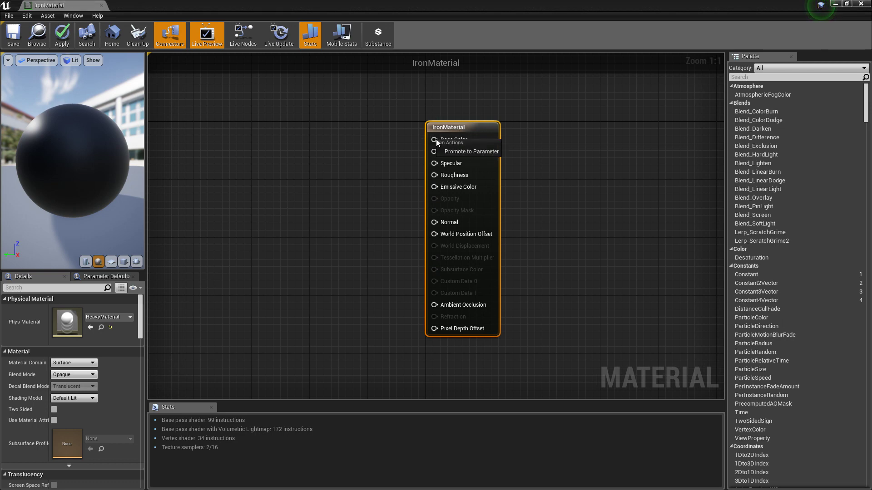
{"action": "left_click", "coordinate": [458, 152]}
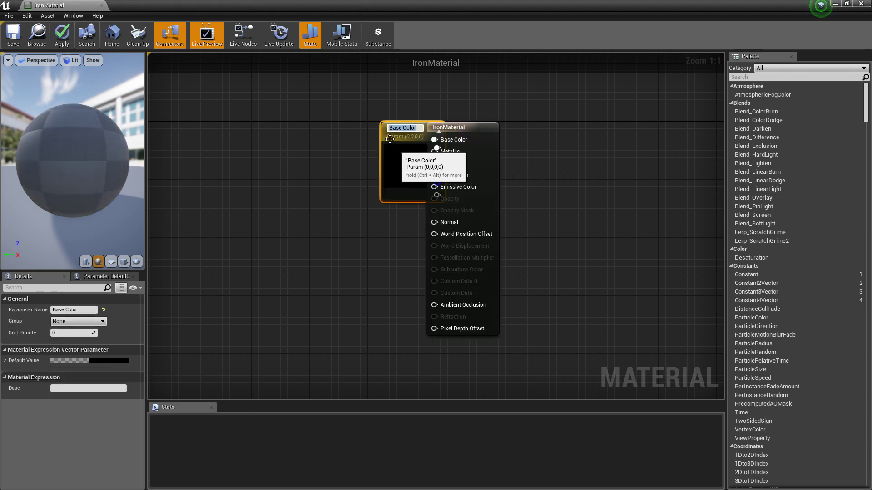
{"action": "left_click_drag", "start_coordinate": [390, 138], "coordinate": [319, 133]}
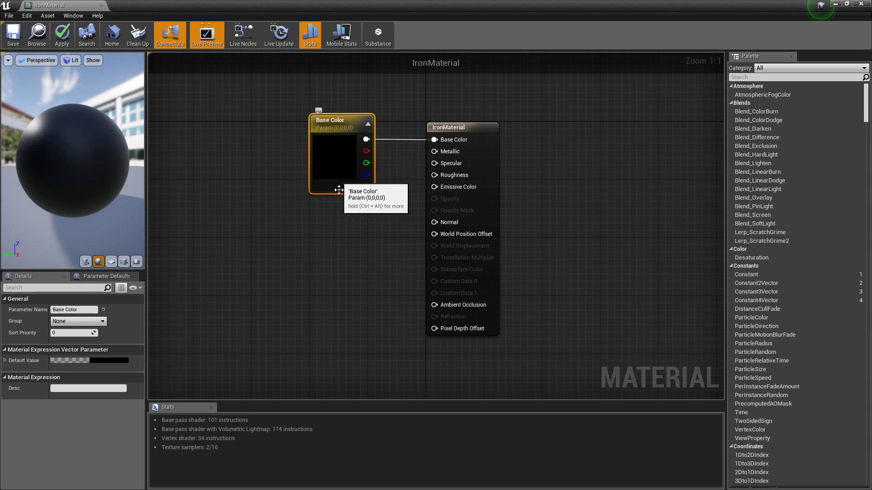
Set the Base Color parameter to a dark brownish grey of about 0.12, 0.102, 0.081, and save and close IronMaterial
{"action": "double_click", "coordinate": [331, 177]}
{"action": "left_click_drag", "start_coordinate": [452, 173], "coordinate": [399, 124]}
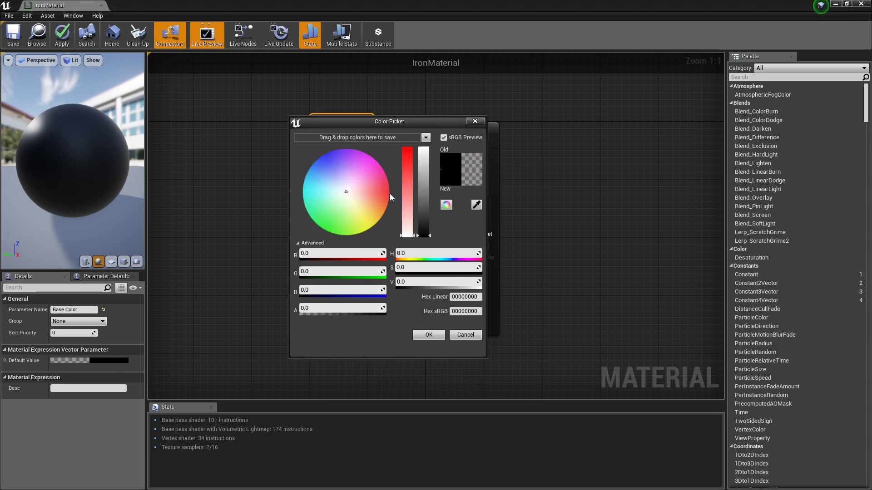
{"action": "left_click", "coordinate": [358, 200]}
{"action": "left_click", "coordinate": [423, 218]}
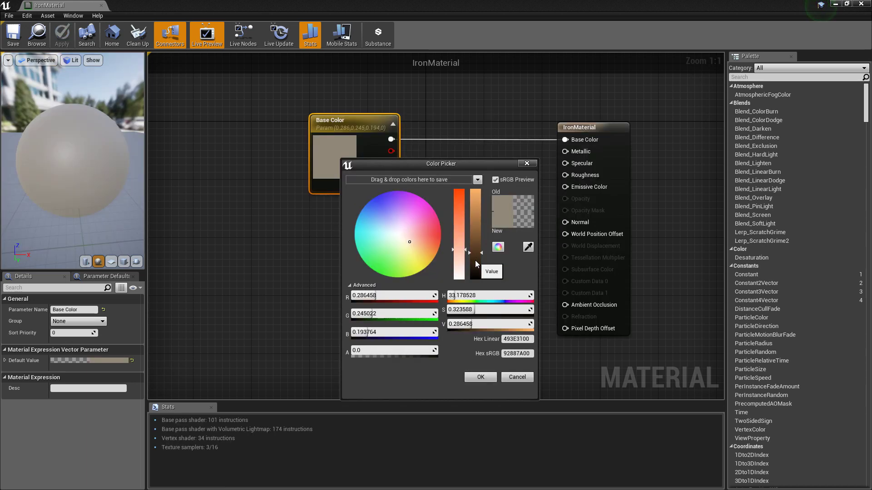
{"action": "left_click_drag", "start_coordinate": [476, 261], "coordinate": [476, 267]}
{"action": "left_click", "coordinate": [479, 381]}
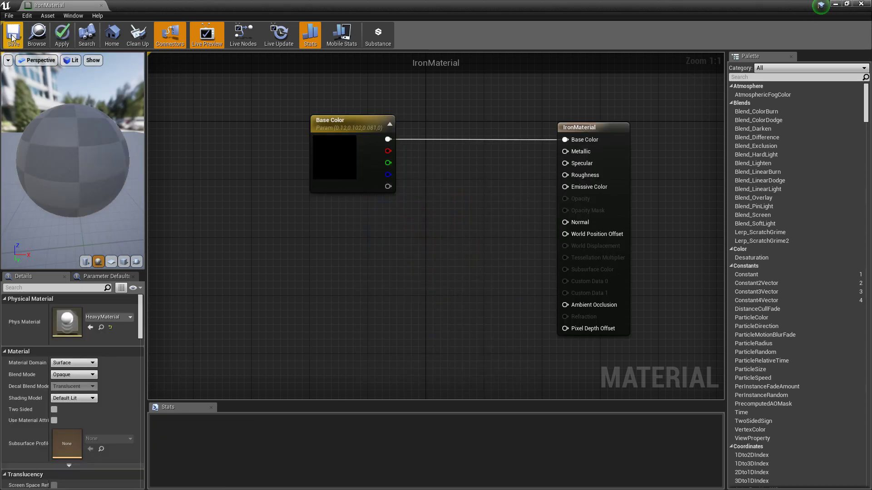
{"action": "left_click", "coordinate": [12, 38]}
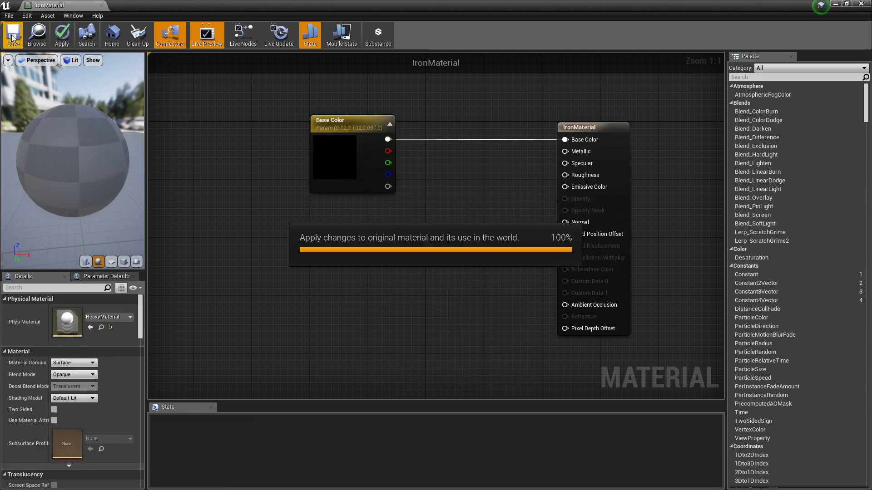
{"action": "left_click", "coordinate": [100, 6]}
Apply IronMaterial to the small white cube EditorCube21 in the level
{"action": "key", "text": "s"}
{"action": "right_click_drag", "start_coordinate": [432, 173], "coordinate": [397, 197]}
{"action": "key", "text": "w"}
{"action": "key", "text": "s"}
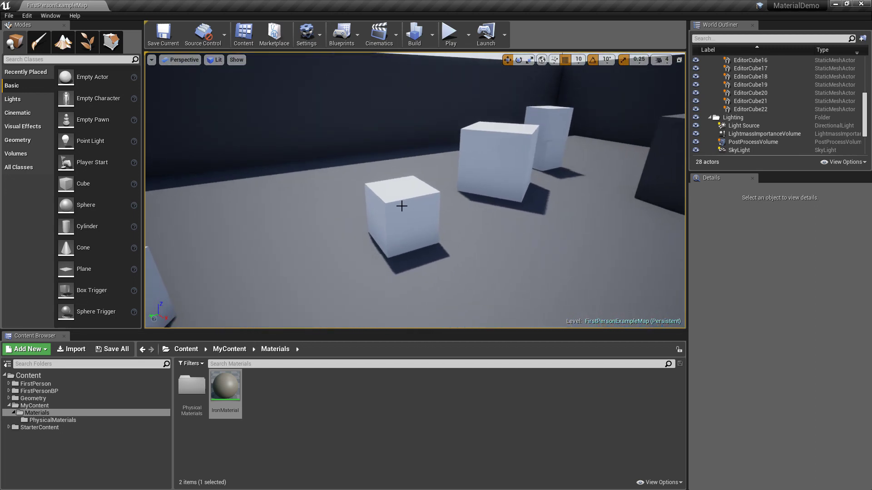
{"action": "left_click", "coordinate": [402, 207]}
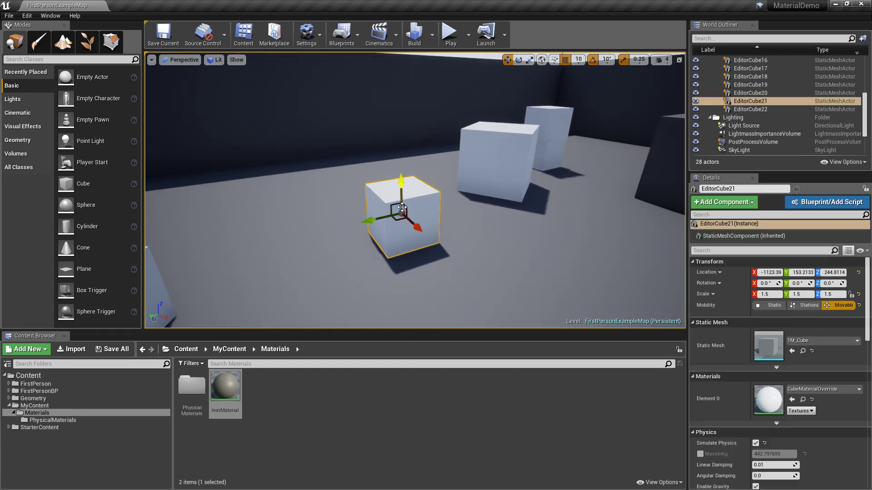
{"action": "left_click", "coordinate": [814, 389]}
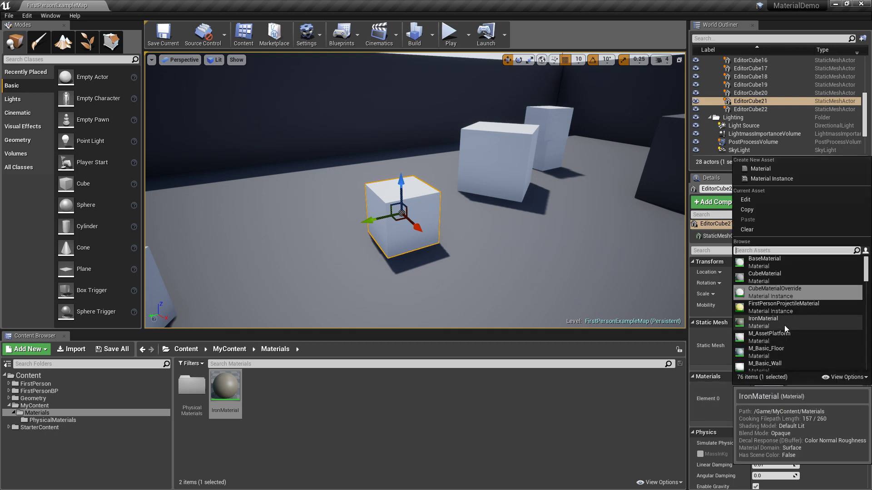
{"action": "left_click", "coordinate": [390, 403]}
{"action": "left_click_drag", "start_coordinate": [230, 391], "coordinate": [391, 248]}
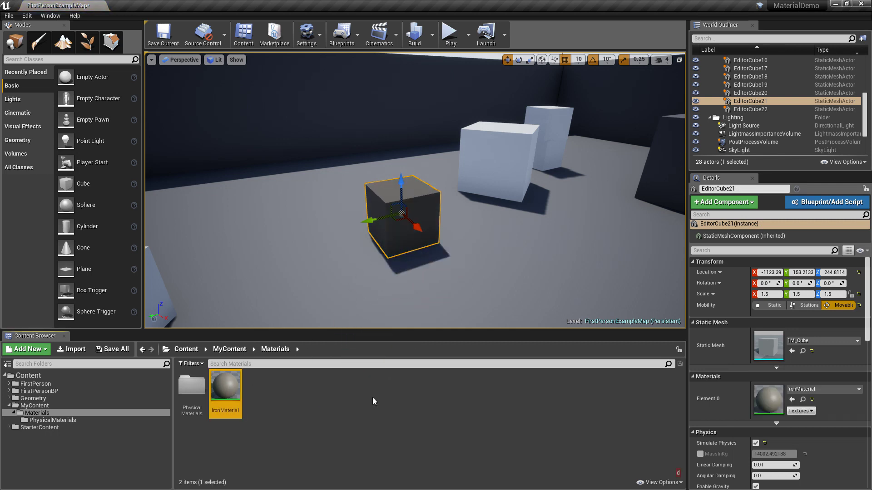
Deselect the cube, play the level briefly and end the play session
{"action": "left_click", "coordinate": [350, 423]}
{"action": "left_click", "coordinate": [449, 34]}
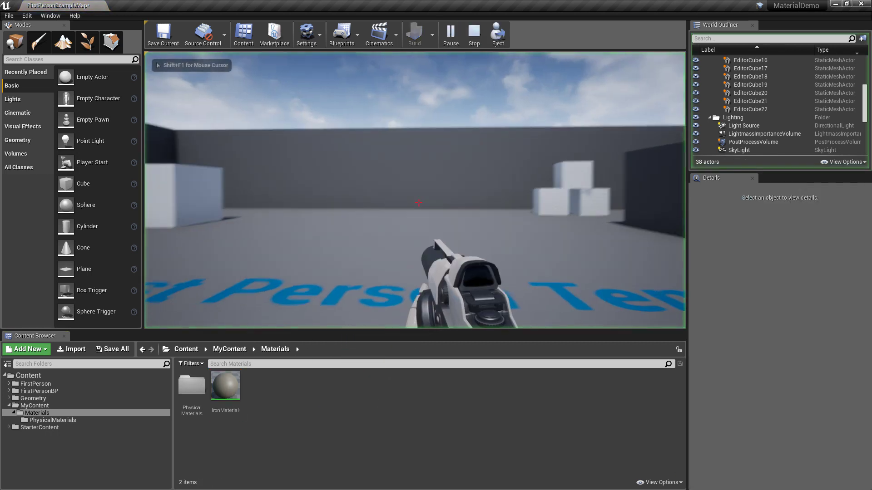
{"action": "key", "text": "Escape"}
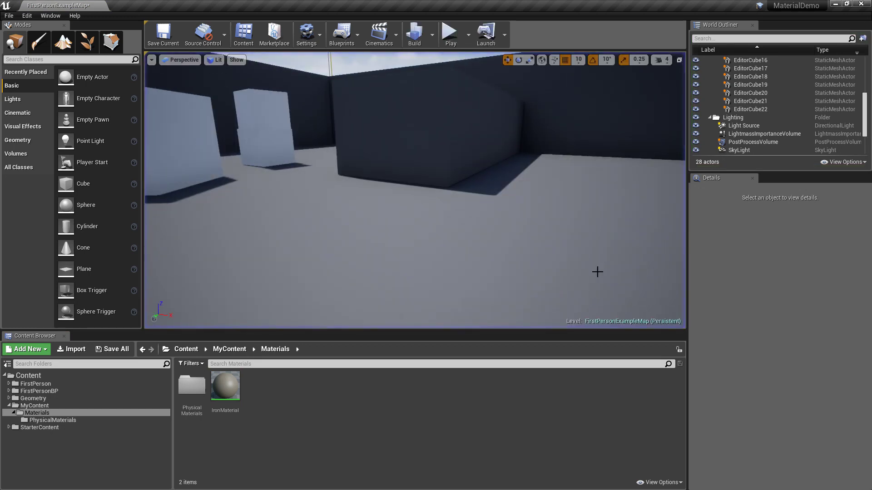
Move the dark iron cube close to the player start, onto the First Person Template floor text
{"action": "key", "text": "s"}
{"action": "right_click_drag", "start_coordinate": [531, 244], "coordinate": [447, 174]}
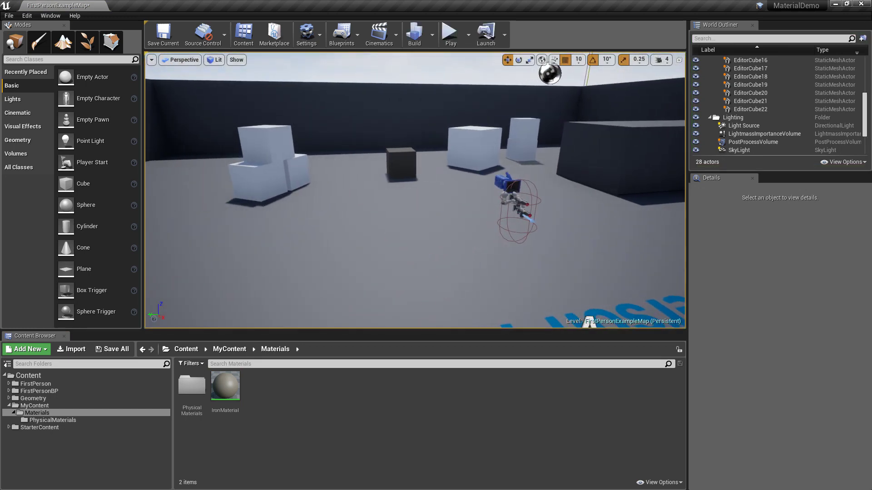
{"action": "left_click", "coordinate": [391, 169]}
{"action": "left_click_drag", "start_coordinate": [403, 170], "coordinate": [570, 397]}
Play the level, shoot the iron cube and move around it to test its weight, and end the play session
{"action": "left_click", "coordinate": [451, 40]}
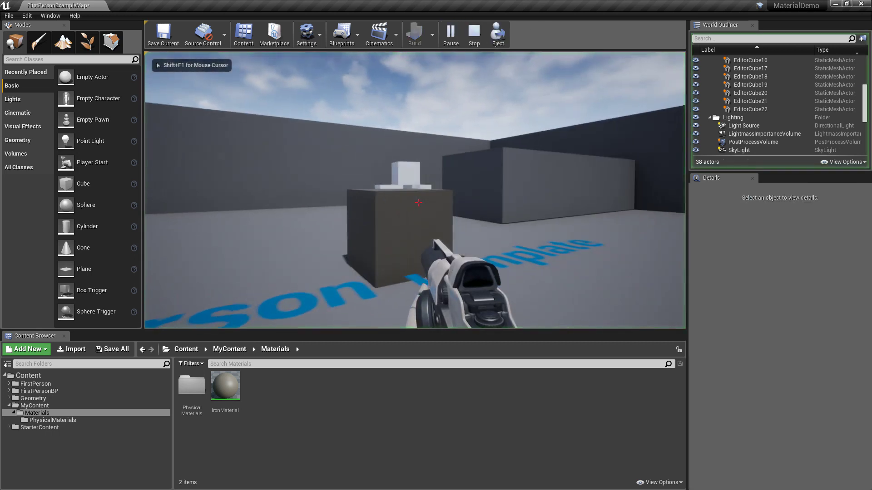
{"action": "left_click", "coordinate": [419, 203]}
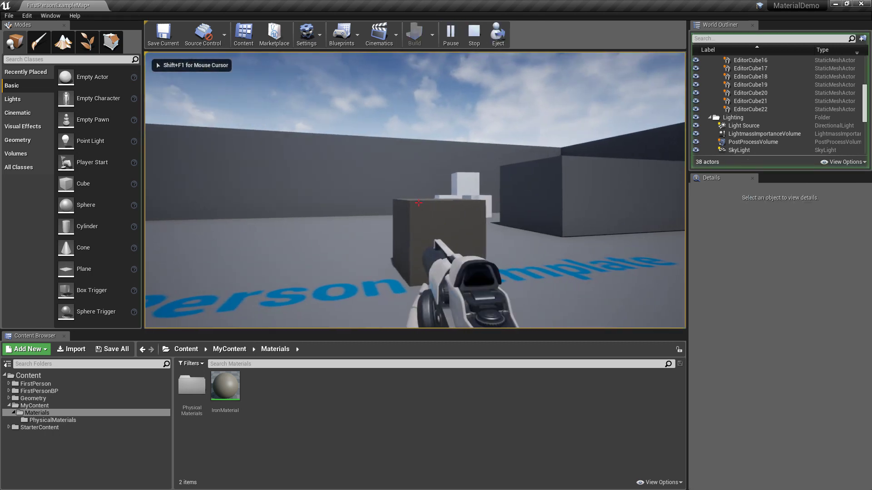
{"action": "key", "text": "w"}
{"action": "key", "text": "d"}
{"action": "key", "text": "Escape"}
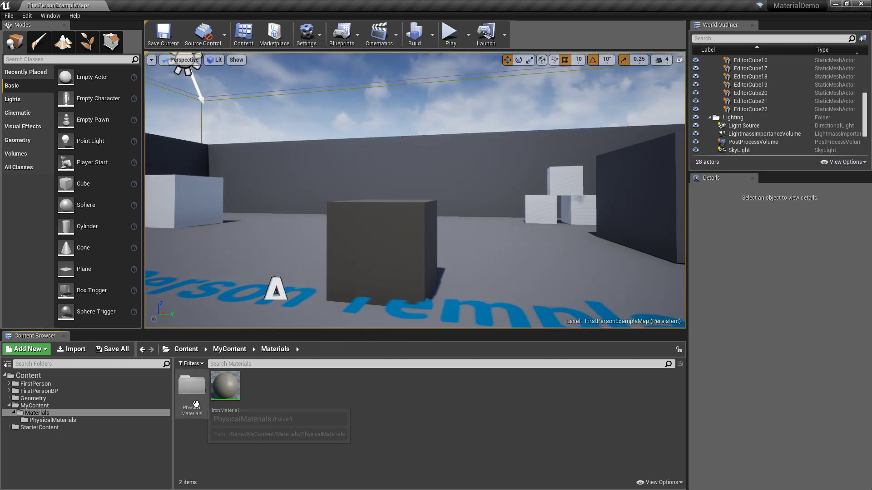
Duplicate HeavyMaterial in the PhysicalMaterials folder as LightMaterial with a density of 0.1, and save it
{"action": "double_click", "coordinate": [191, 386]}
{"action": "left_click", "coordinate": [192, 386]}
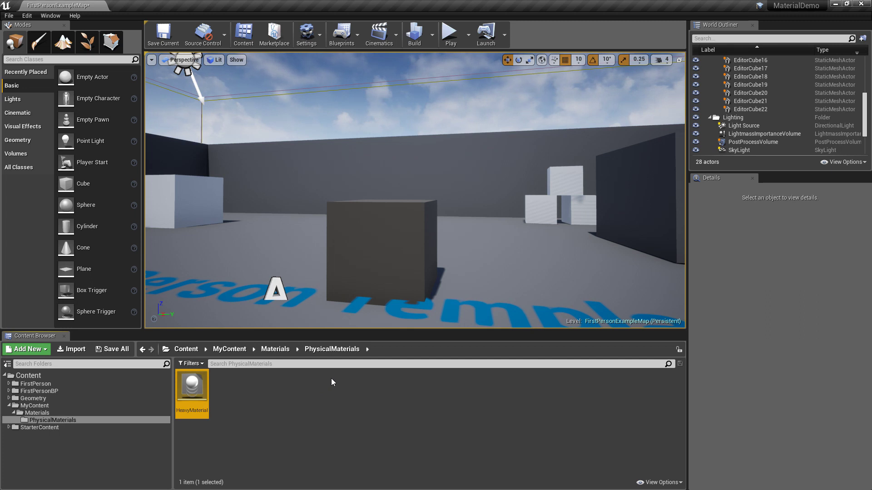
{"action": "key", "text": "ctrl+w"}
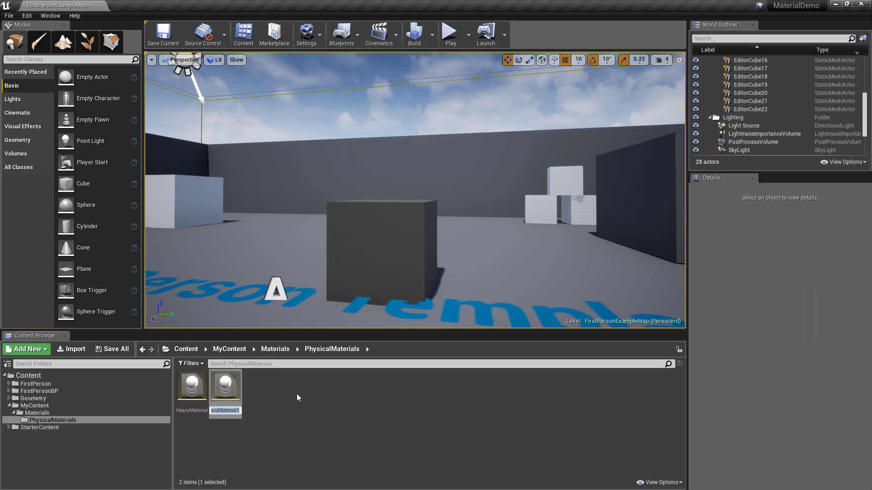
{"action": "type", "text": "Ligh"}
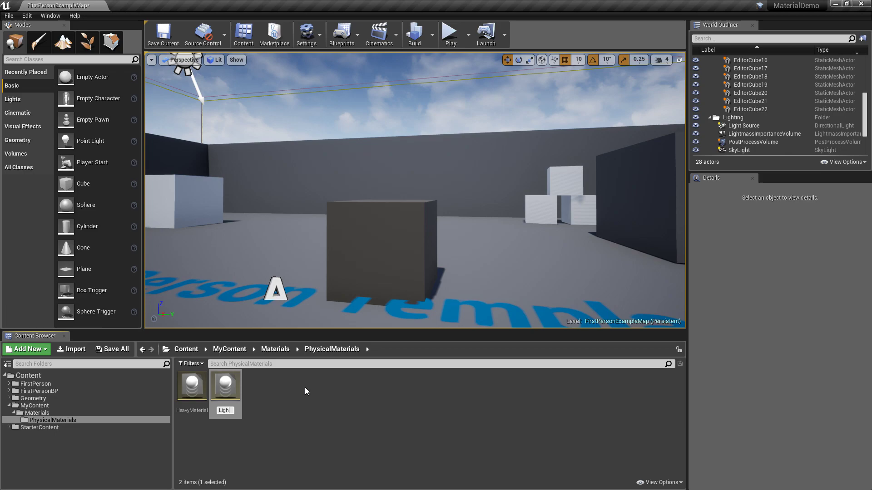
{"action": "type", "text": "tMaterial"}
{"action": "key", "text": "Return"}
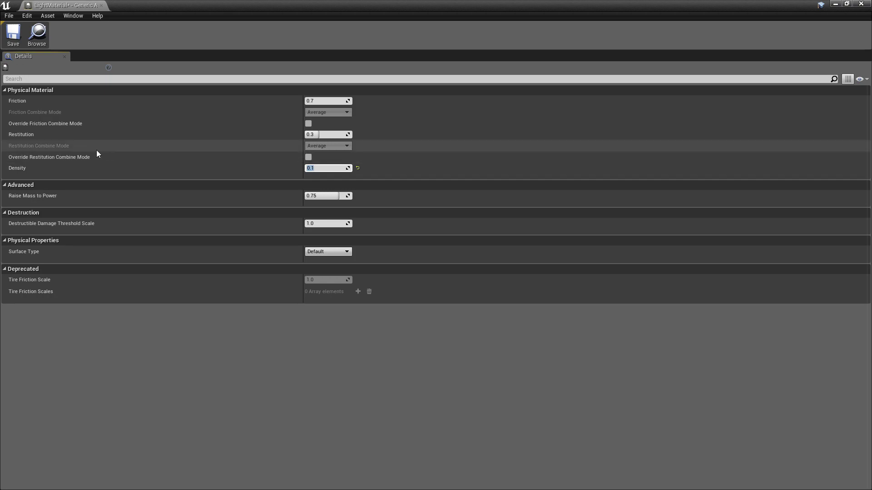
{"action": "left_click", "coordinate": [12, 34]}
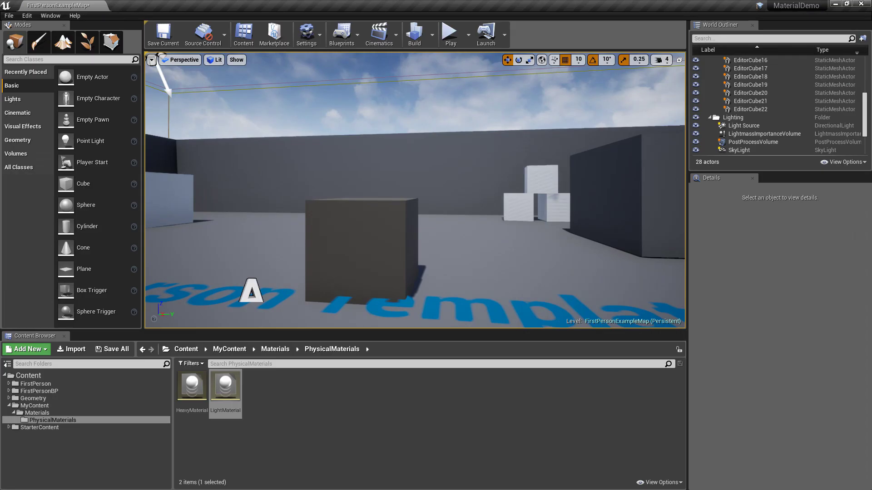
Duplicate IronMaterial in the Materials folder as CardboardMaterial and open the copy for editing
{"action": "right_click_drag", "start_coordinate": [415, 191], "coordinate": [400, 227]}
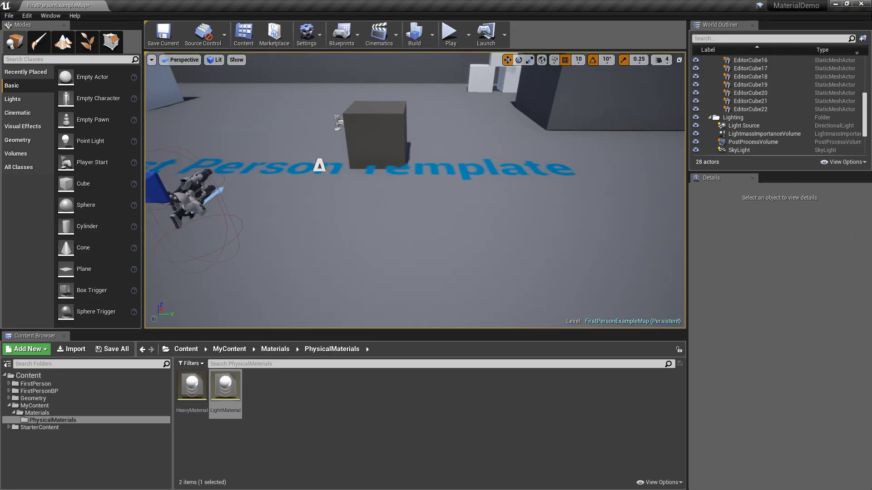
{"action": "left_click", "coordinate": [274, 349]}
{"action": "left_click", "coordinate": [225, 389]}
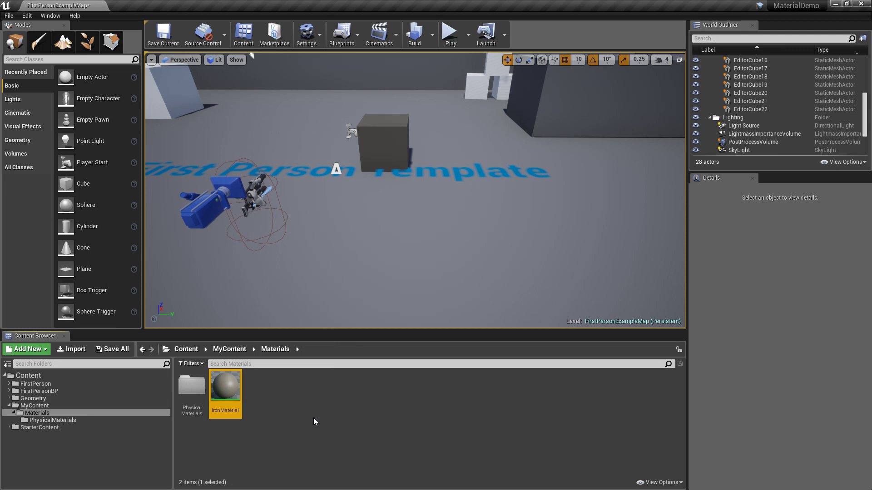
{"action": "key", "text": "ctrl+w"}
{"action": "type", "text": "Ca"}
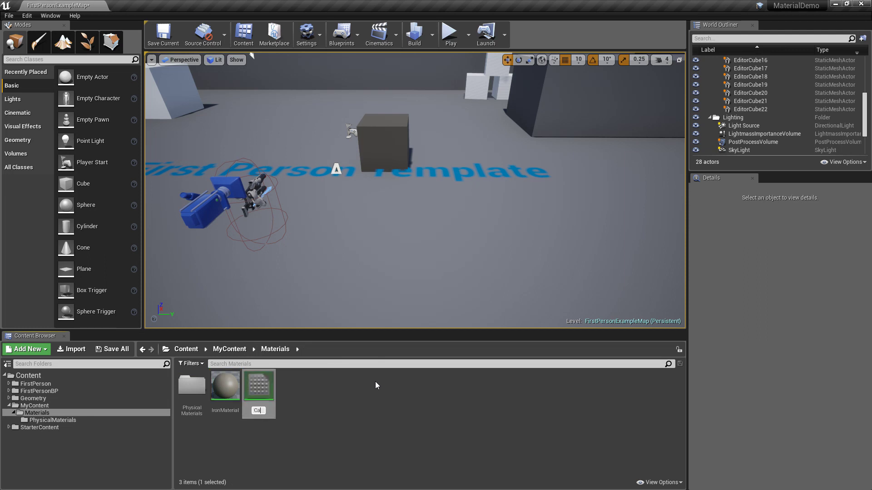
{"action": "type", "text": "rdboard"}
{"action": "type", "text": "Materia"}
{"action": "type", "text": "l"}
{"action": "key", "text": "Return"}
{"action": "double_click", "coordinate": [225, 398]}
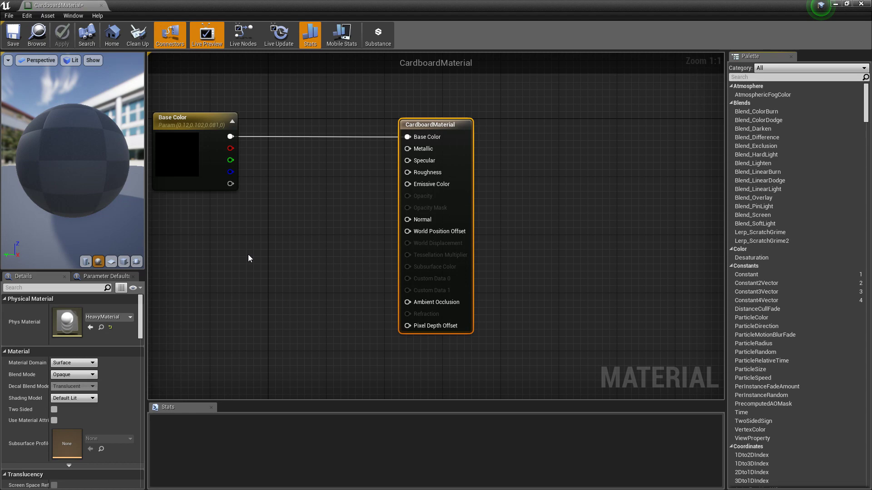
Set CardboardMaterial's Base Color to a light cardboard tan with saturation about 0.505 and value about 0.401
{"action": "right_click_drag", "start_coordinate": [248, 254], "coordinate": [321, 253]}
{"action": "left_click", "coordinate": [271, 150]}
{"action": "double_click", "coordinate": [271, 151]}
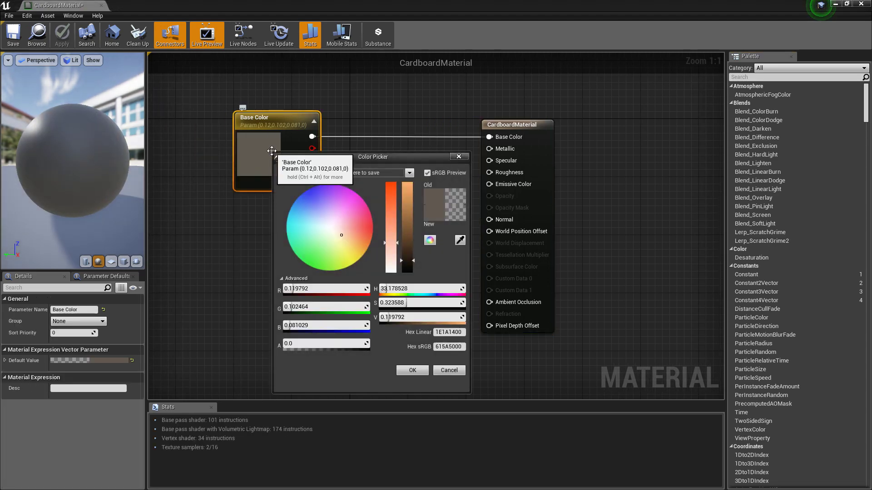
{"action": "left_click", "coordinate": [391, 227]}
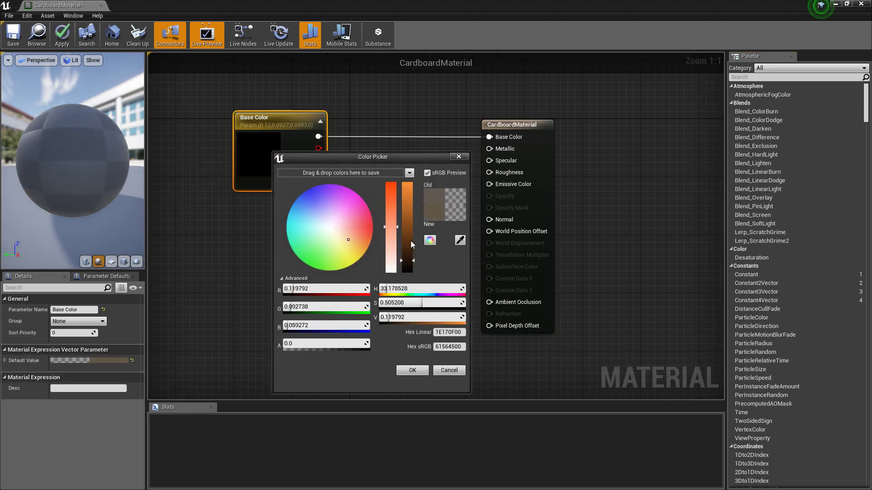
{"action": "left_click", "coordinate": [407, 236]}
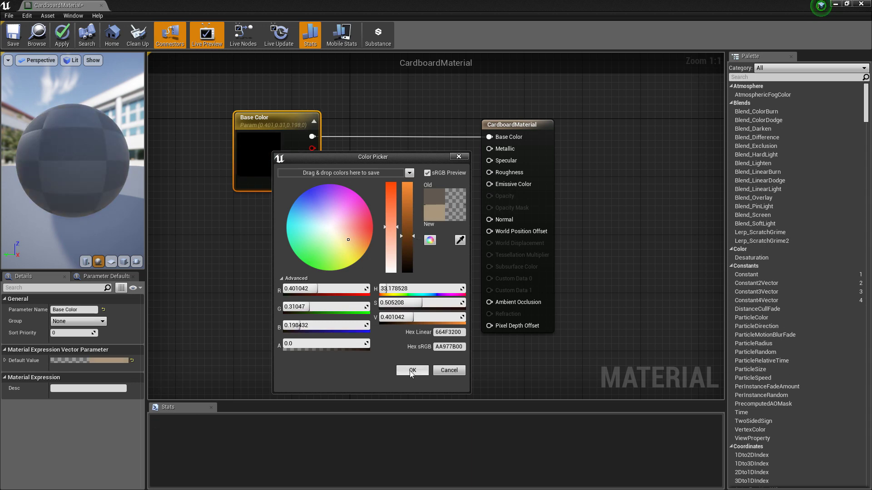
{"action": "left_click", "coordinate": [408, 370]}
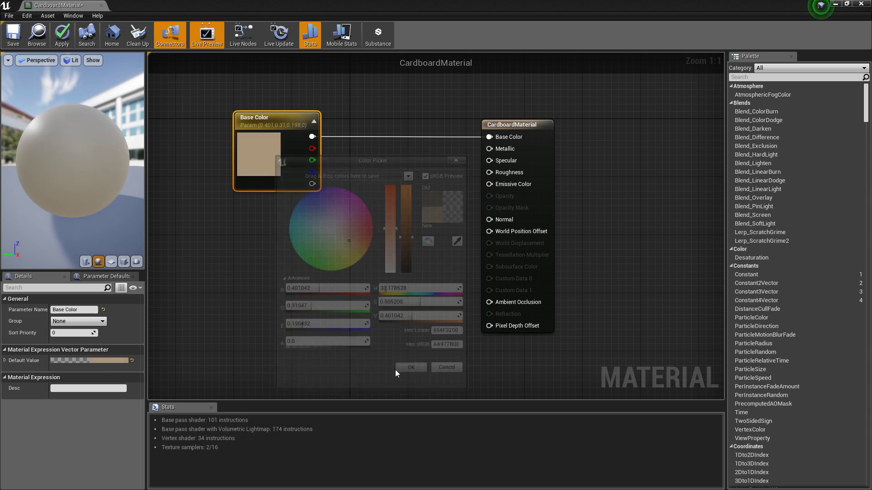
Assign LightMaterial as the physical material of CardboardMaterial
{"action": "left_click", "coordinate": [513, 129]}
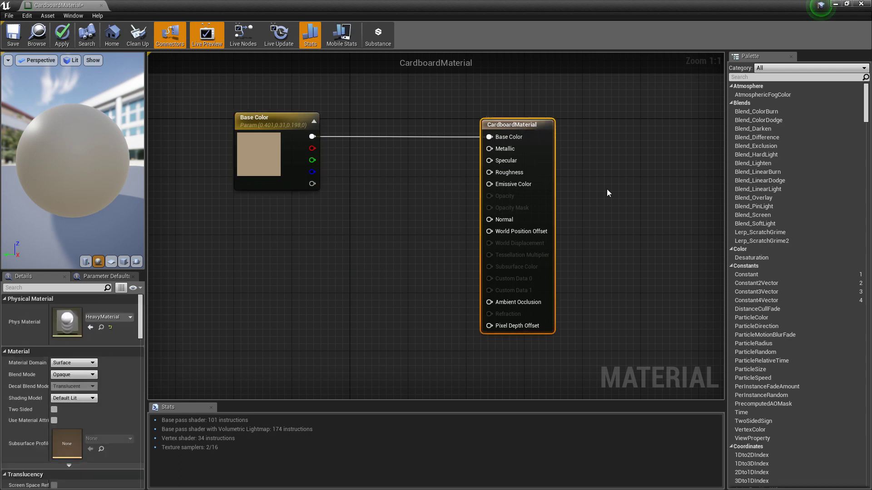
{"action": "left_click", "coordinate": [110, 318]}
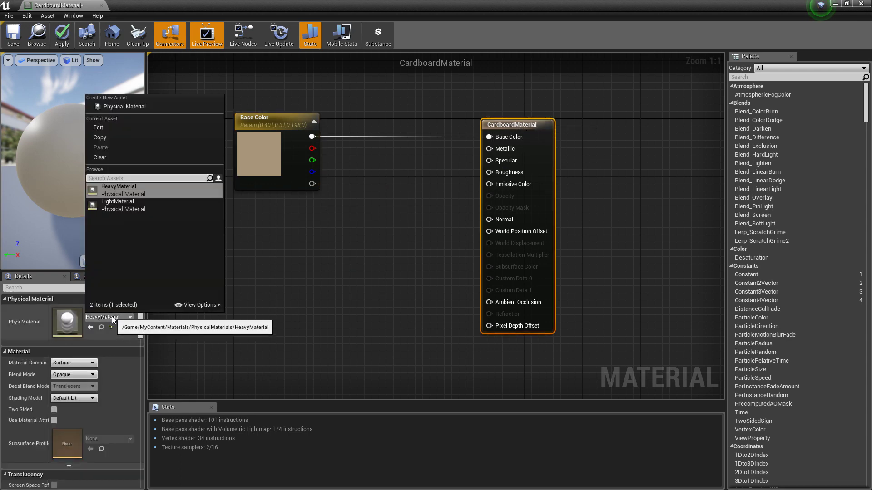
{"action": "left_click", "coordinate": [137, 205]}
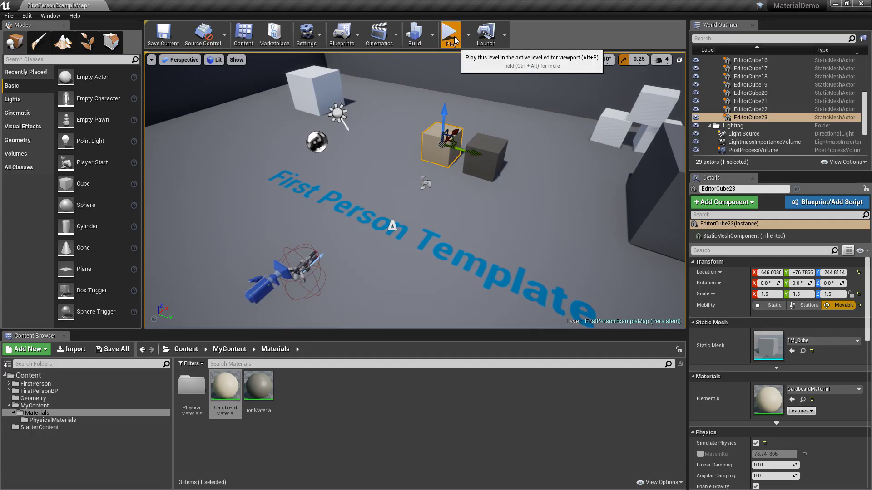
Play the level, shoot the cardboard cube to test its weight, and end the play session
{"action": "left_click", "coordinate": [451, 34]}
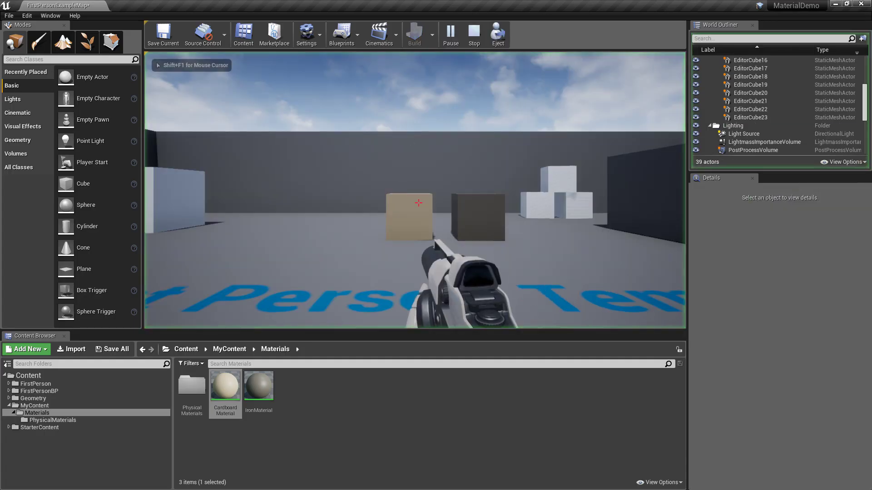
{"action": "left_click", "coordinate": [418, 203]}
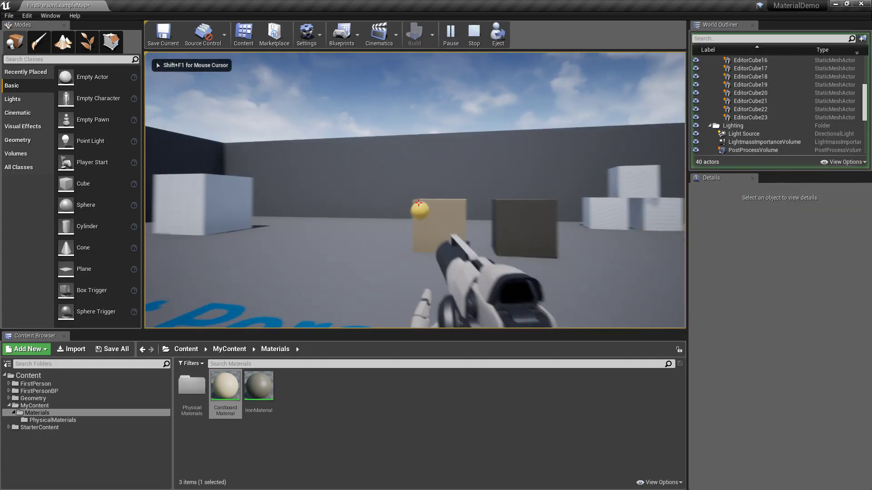
{"action": "key", "text": "Escape"}
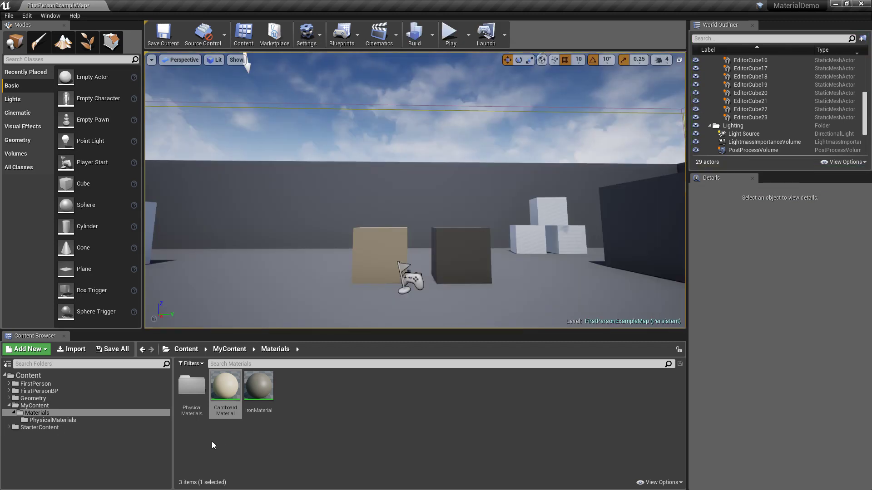
Create a new physical material named SlipperyMaterial in the PhysicalMaterials folder
{"action": "double_click", "coordinate": [192, 387]}
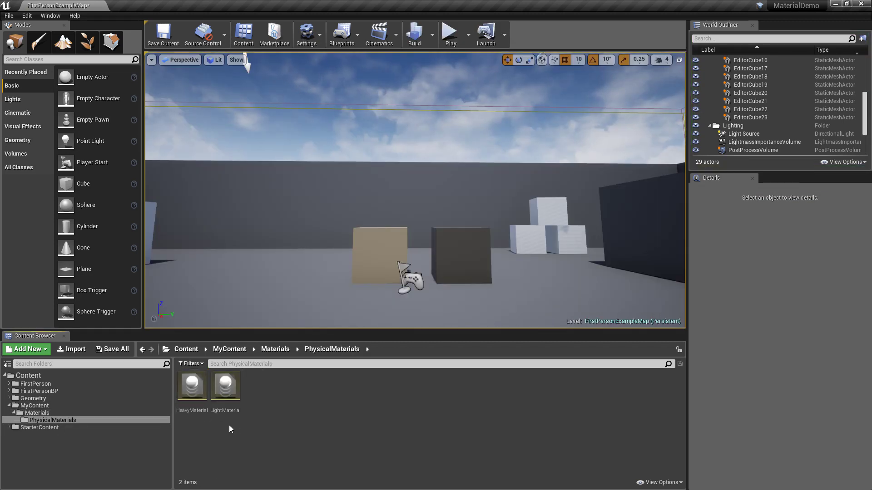
{"action": "right_click", "coordinate": [282, 420]}
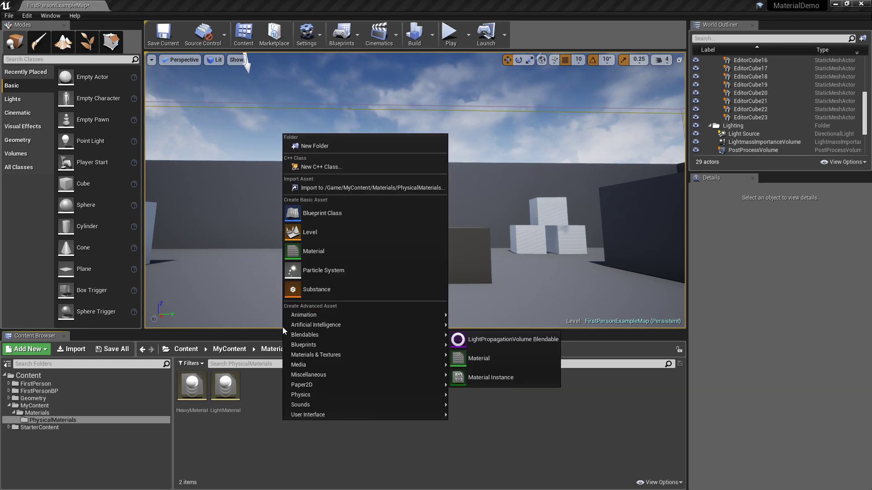
{"action": "mouse_move", "coordinate": [412, 397]}
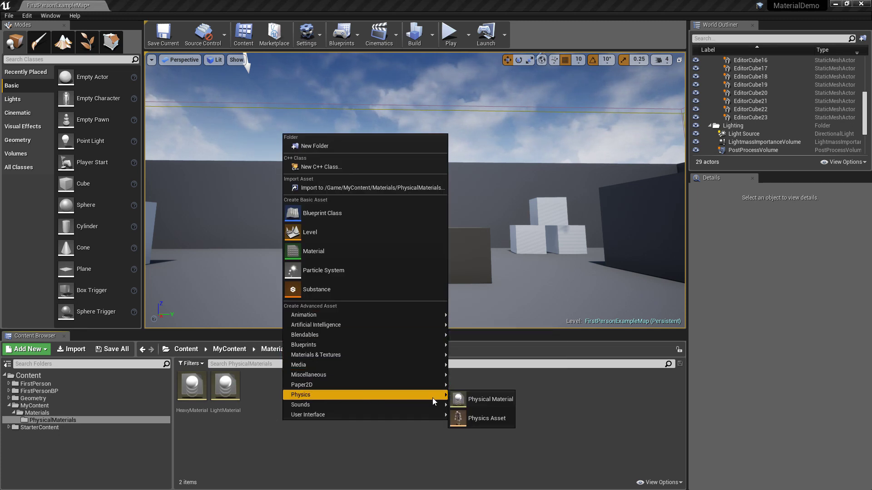
{"action": "left_click", "coordinate": [479, 401]}
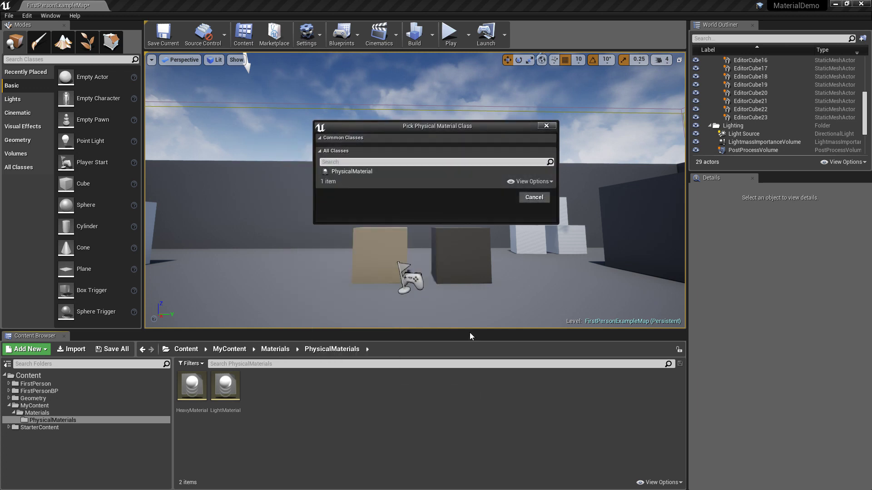
{"action": "left_click", "coordinate": [357, 171]}
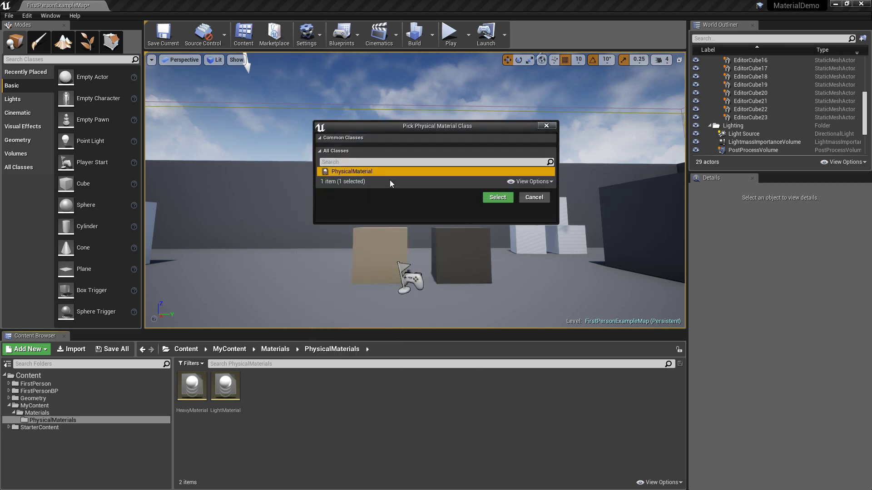
{"action": "left_click", "coordinate": [497, 198]}
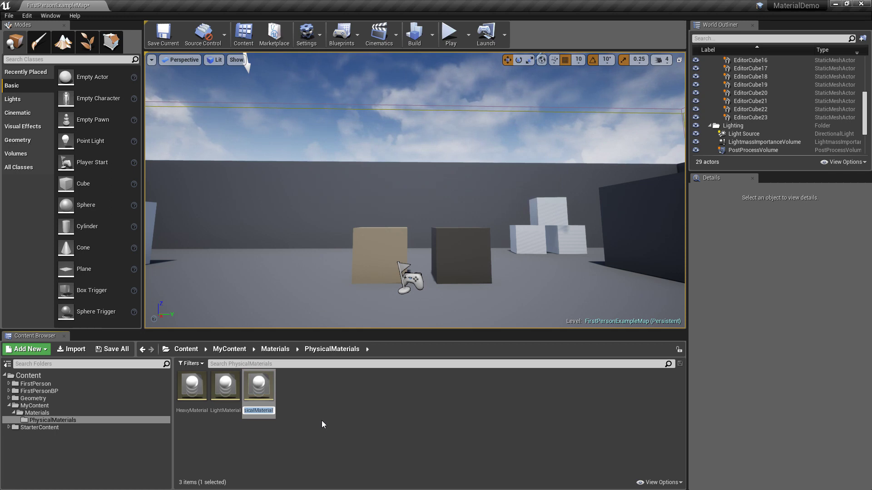
{"action": "type", "text": "Slippery"}
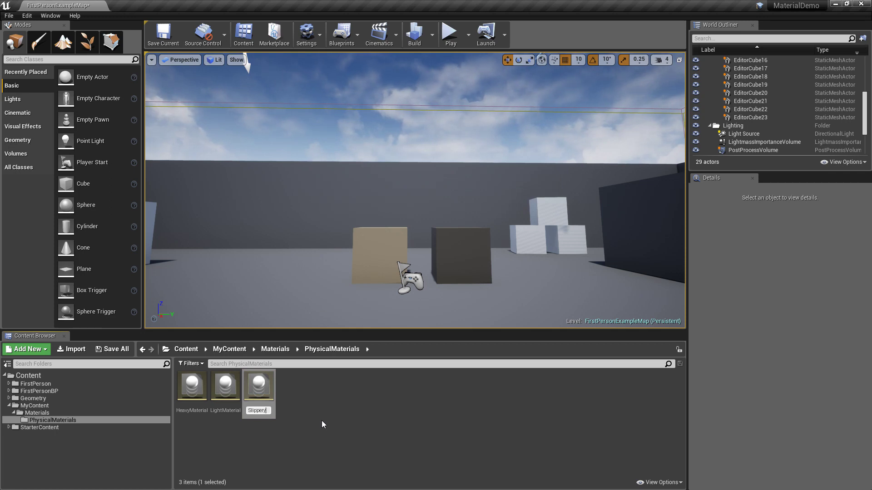
{"action": "type", "text": "Material"}
{"action": "key", "text": "Return"}
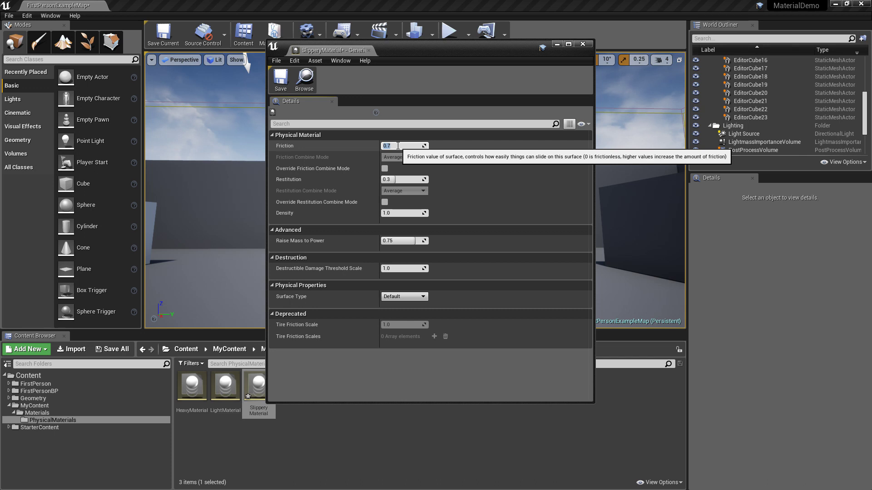
Set SlipperyMaterial's friction to 0.0, save it and close its editor
{"action": "key", "text": "Return"}
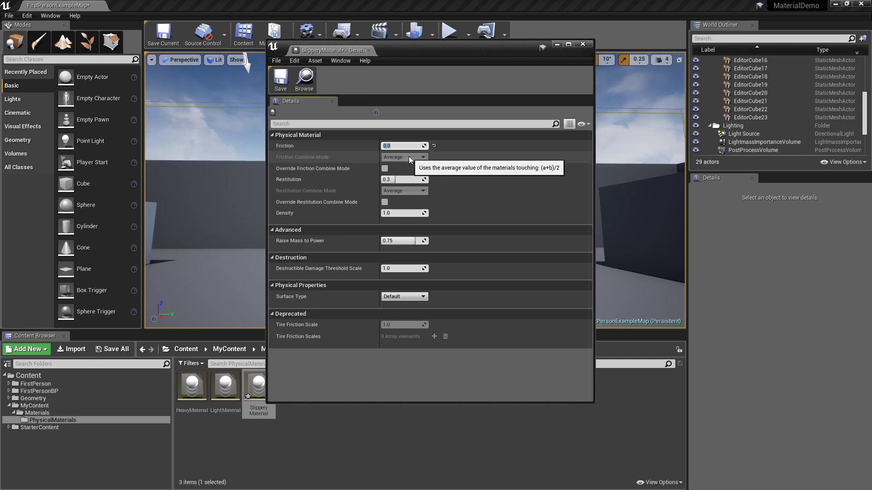
{"action": "left_click", "coordinate": [284, 87]}
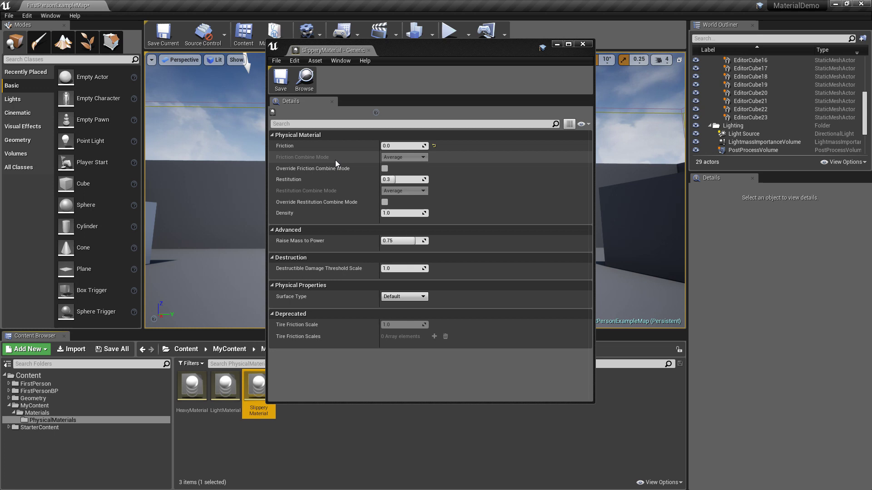
{"action": "left_click", "coordinate": [237, 280]}
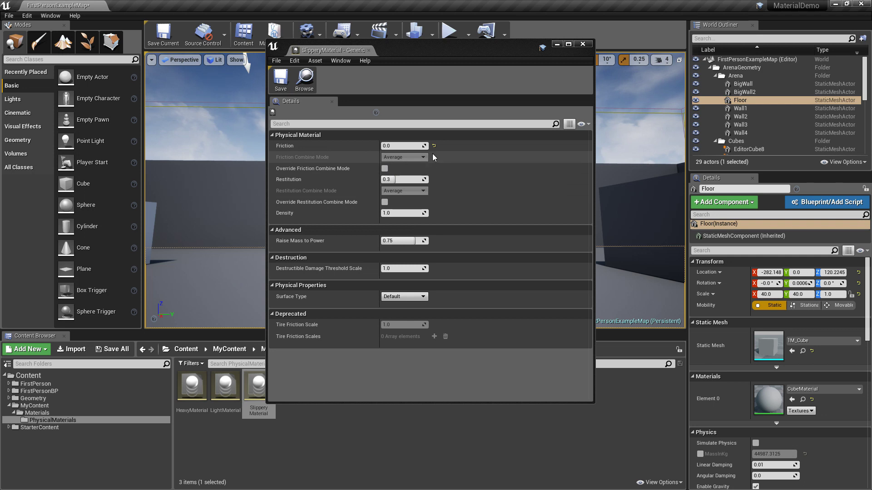
{"action": "left_click", "coordinate": [589, 46]}
Duplicate the top white cube of the stack and place the copy on the free side of the cardboard cube
{"action": "scroll", "coordinate": [473, 169], "scroll_direction": "up", "scroll_amount": 5}
{"action": "right_click_drag", "start_coordinate": [466, 177], "coordinate": [466, 209]}
{"action": "scroll", "coordinate": [465, 176], "scroll_direction": "down", "scroll_amount": 8}
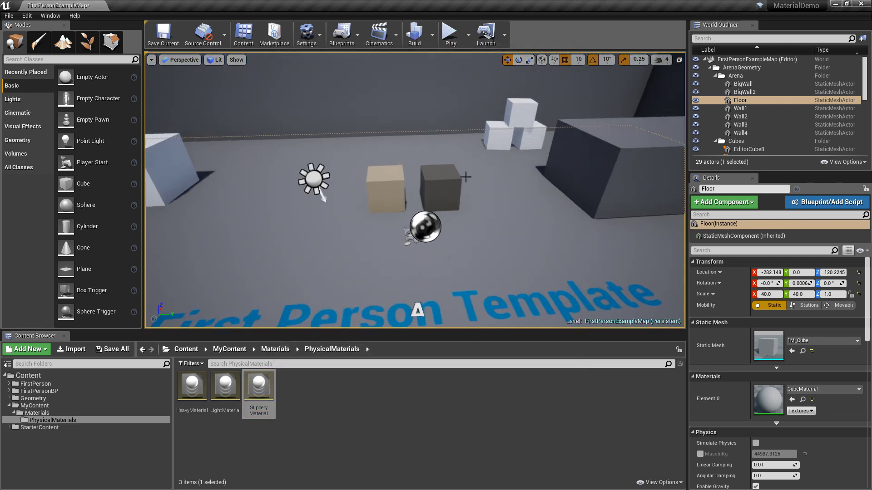
{"action": "right_click_drag", "start_coordinate": [465, 178], "coordinate": [464, 175]}
{"action": "left_click", "coordinate": [527, 122]}
{"action": "left_click_drag", "start_coordinate": [540, 111], "coordinate": [355, 126]}
{"action": "left_click_drag", "start_coordinate": [328, 93], "coordinate": [331, 110]}
{"action": "key", "text": "a"}
{"action": "right_click_drag", "start_coordinate": [259, 135], "coordinate": [409, 153]}
{"action": "left_click_drag", "start_coordinate": [270, 192], "coordinate": [407, 209]}
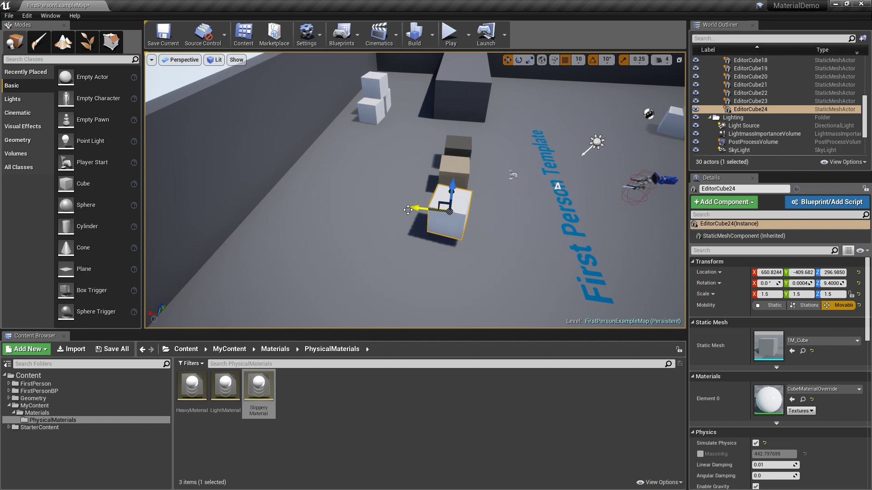
Duplicate IronMaterial in the Materials folder as IceMaterial and open the copy for editing
{"action": "right_click_drag", "start_coordinate": [345, 254], "coordinate": [250, 248]}
{"action": "key", "text": "w"}
{"action": "key", "text": "d"}
{"action": "left_click", "coordinate": [279, 430]}
{"action": "left_click", "coordinate": [275, 349]}
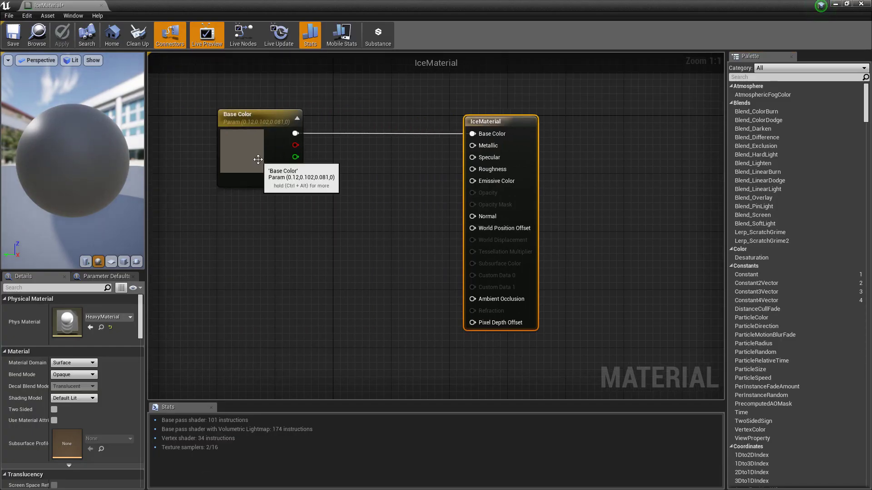
Change IceMaterial's Base Color to a light icy blue and apply the material to the new white cube
{"action": "double_click", "coordinate": [258, 159]}
{"action": "left_click_drag", "start_coordinate": [313, 240], "coordinate": [294, 239]}
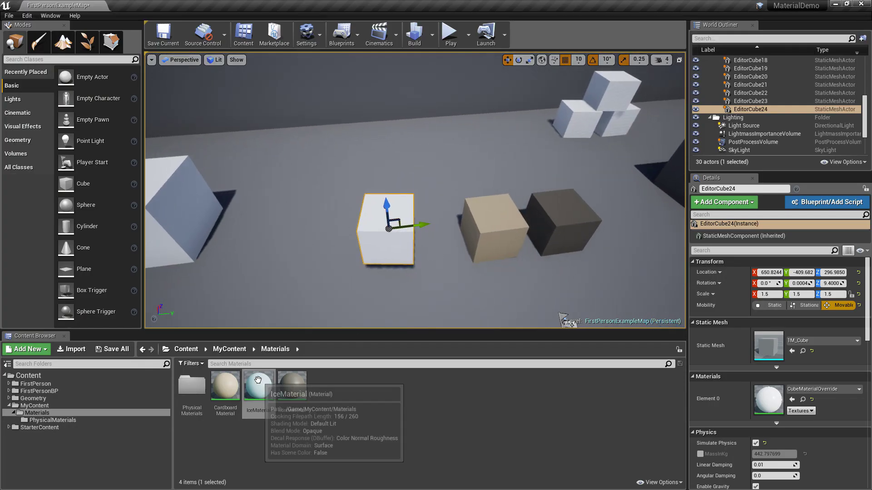
{"action": "left_click_drag", "start_coordinate": [259, 386], "coordinate": [369, 249]}
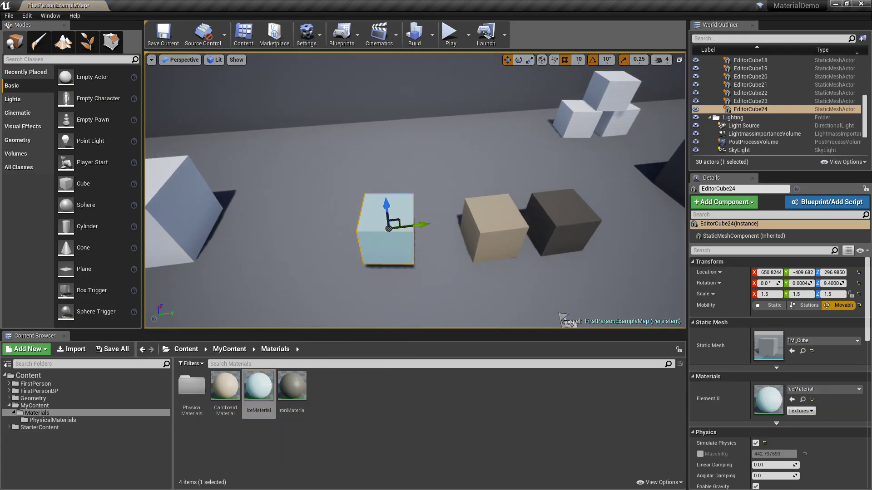
Play the level, push the cardboard and ice cubes repeatedly to compare how they slide, and end the play session
{"action": "right_click_drag", "start_coordinate": [374, 245], "coordinate": [331, 258]}
{"action": "left_click", "coordinate": [450, 35]}
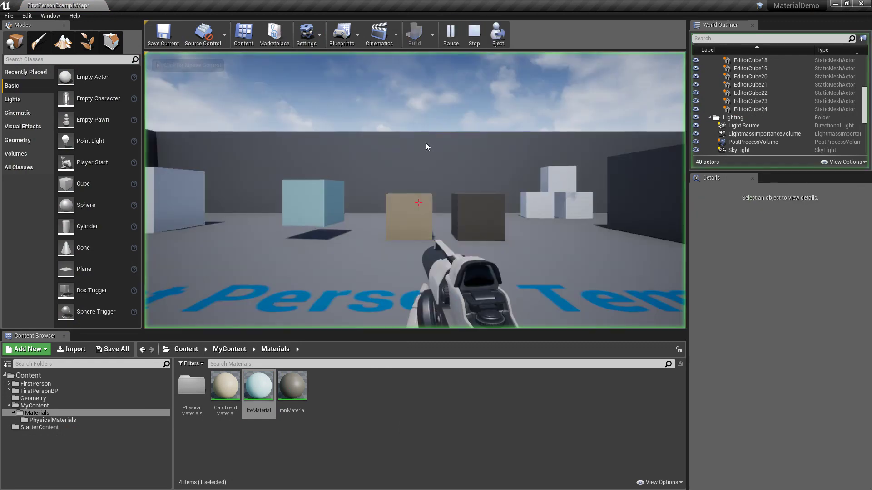
{"action": "key", "text": "w"}
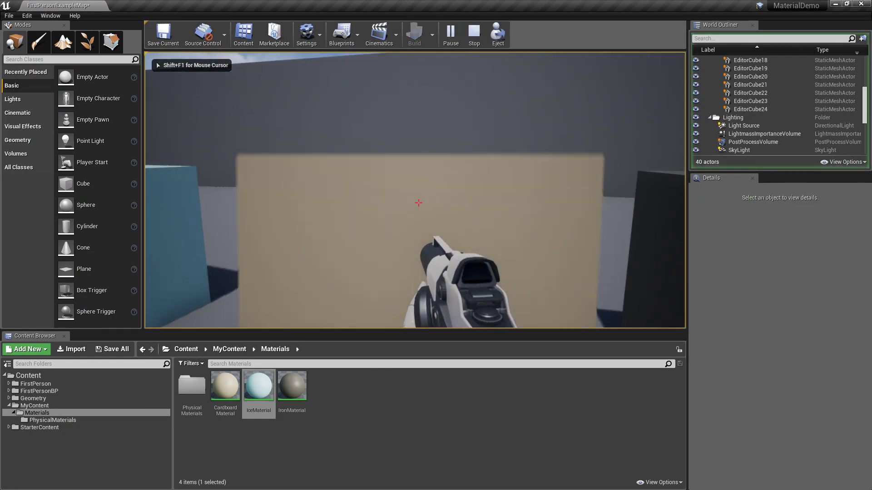
{"action": "key", "text": "s"}
{"action": "key", "text": "w"}
{"action": "key", "text": "s"}
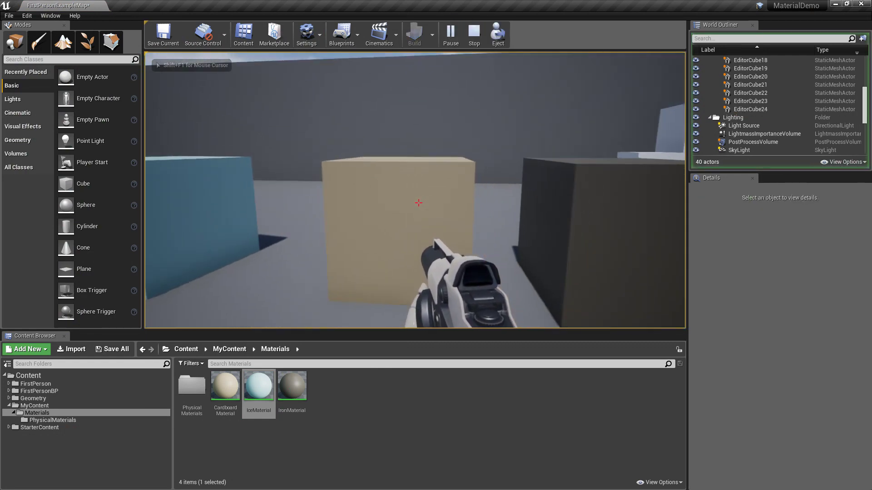
{"action": "key", "text": "w"}
{"action": "key", "text": "s"}
{"action": "key", "text": "w"}
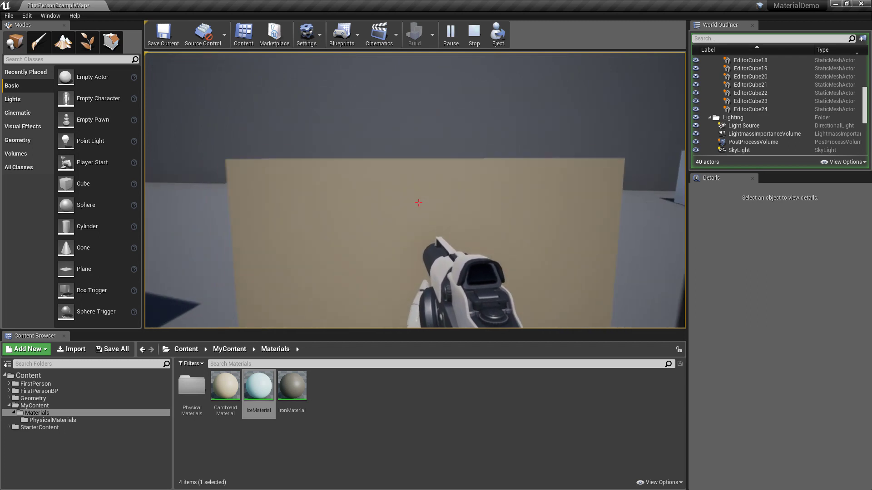
{"action": "key", "text": "s"}
{"action": "key", "text": "w"}
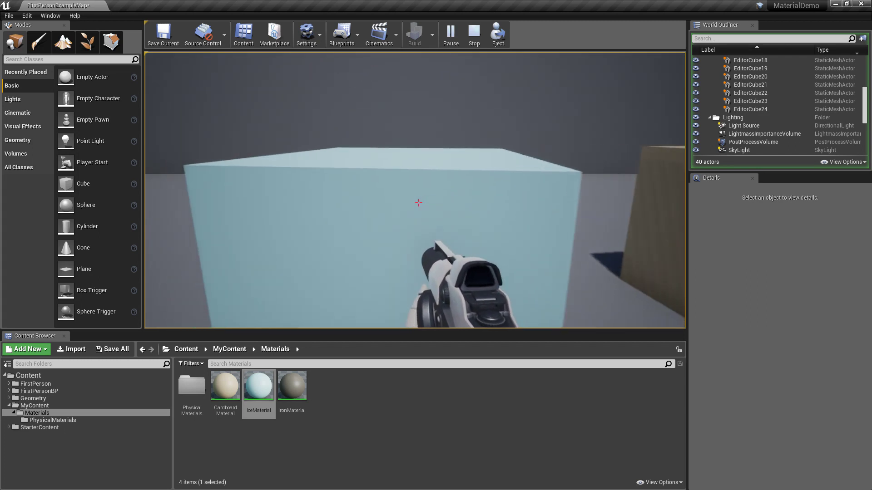
{"action": "key", "text": "s"}
{"action": "key", "text": "w"}
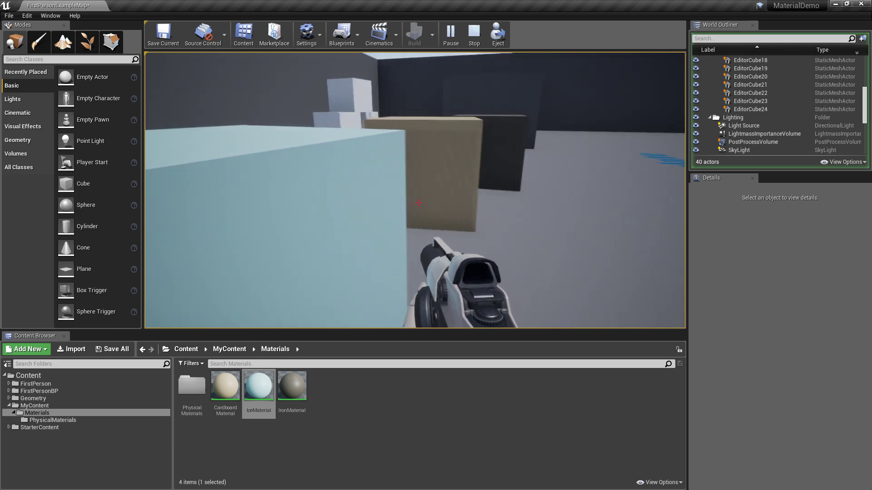
{"action": "key", "text": "s"}
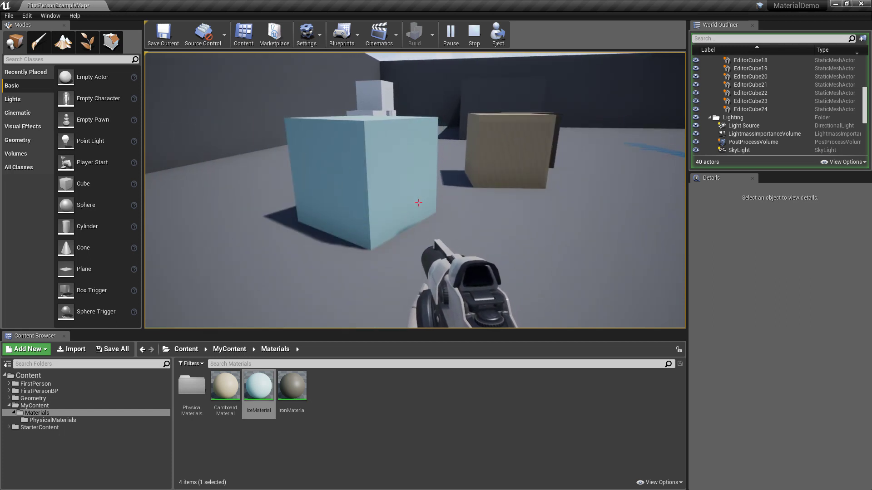
{"action": "key", "text": "d"}
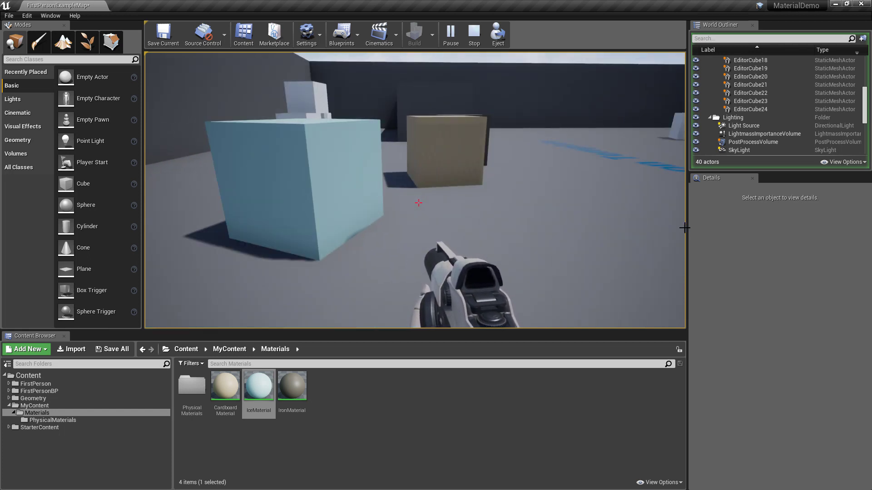
{"action": "key", "text": "Escape"}
Override SlipperyMaterial's friction combine mode in the PhysicalMaterials folder, set it to Min and save the asset
{"action": "double_click", "coordinate": [193, 395]}
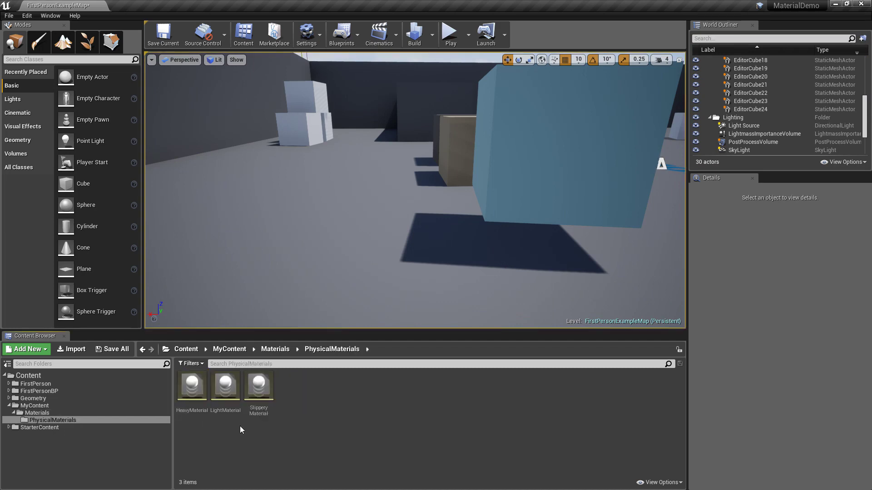
{"action": "double_click", "coordinate": [260, 387]}
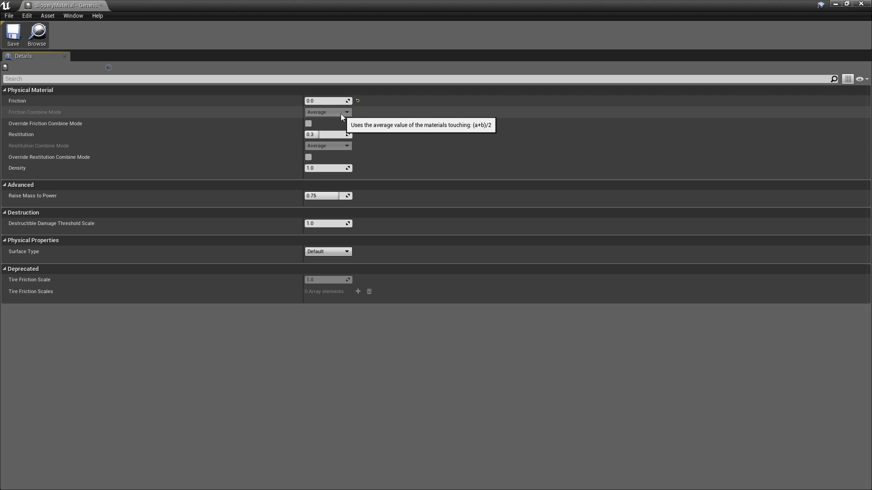
{"action": "left_click", "coordinate": [309, 125]}
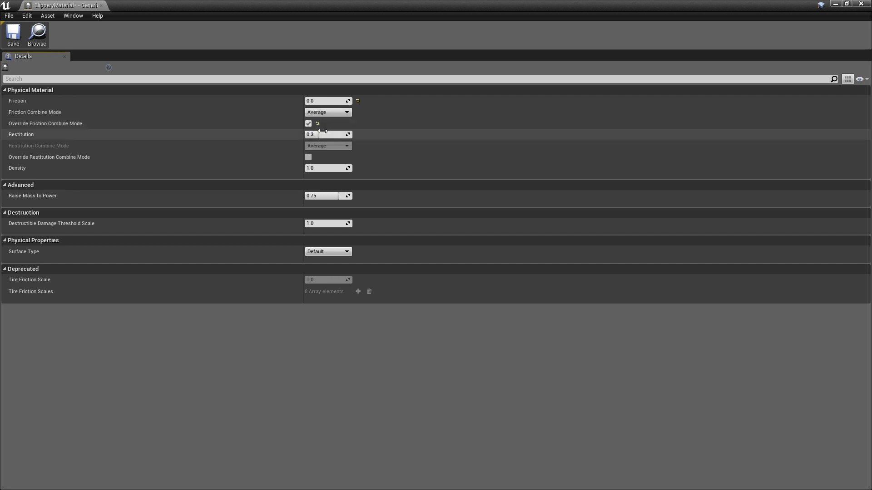
{"action": "left_click", "coordinate": [348, 114]}
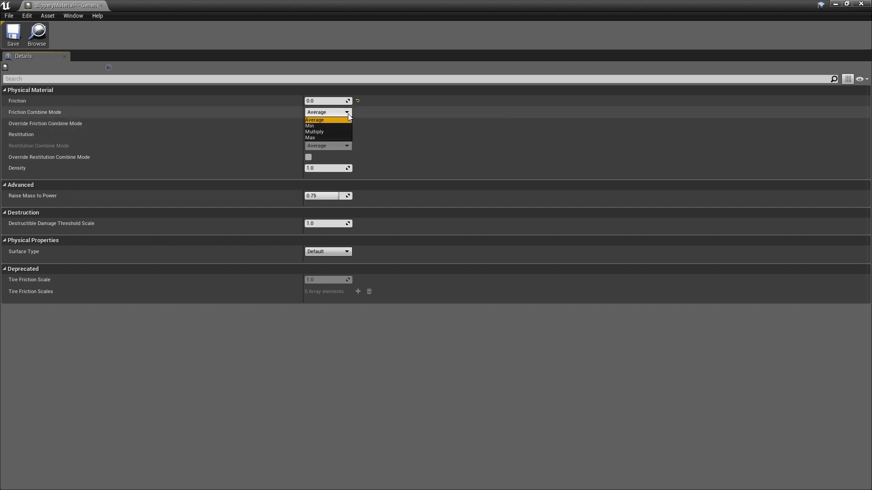
{"action": "left_click", "coordinate": [318, 126]}
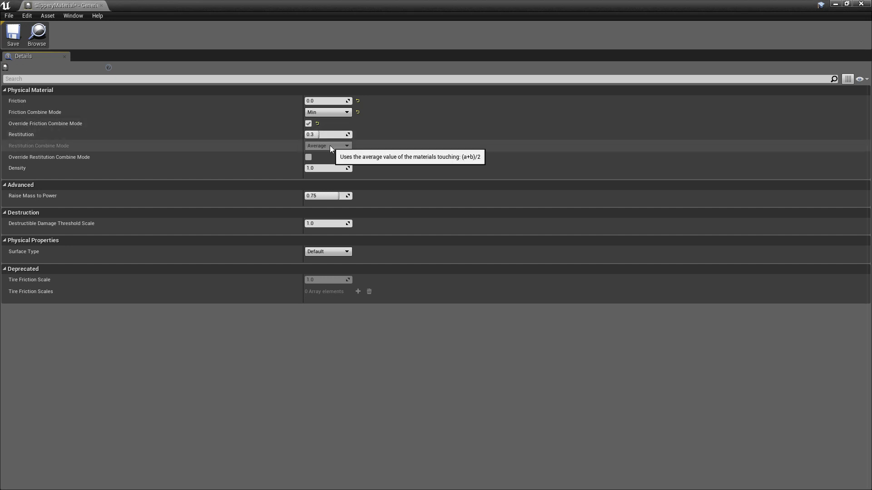
{"action": "left_click", "coordinate": [13, 35]}
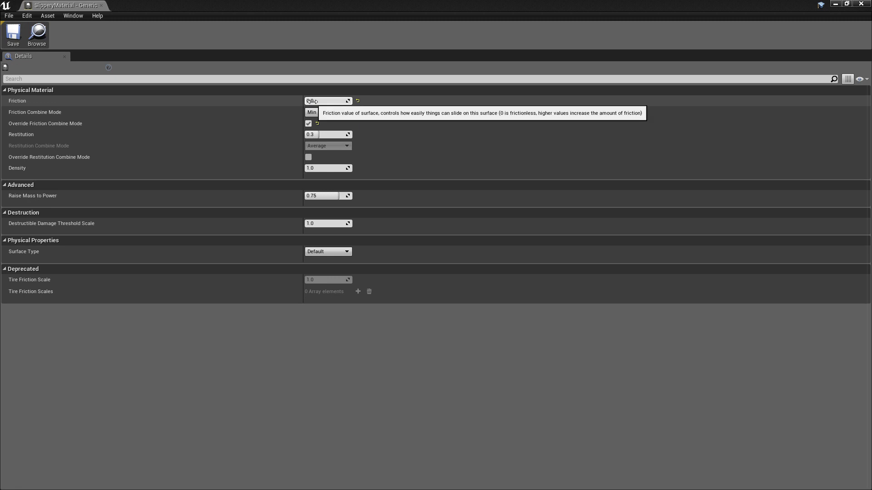
{"action": "left_click", "coordinate": [102, 5]}
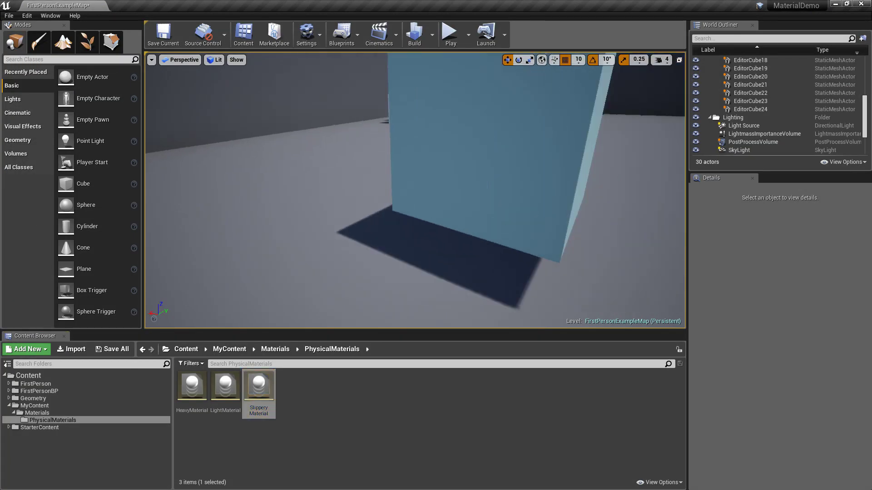
Play the level, push the ice cube to test how it slides, and end the play session
{"action": "left_click", "coordinate": [449, 34]}
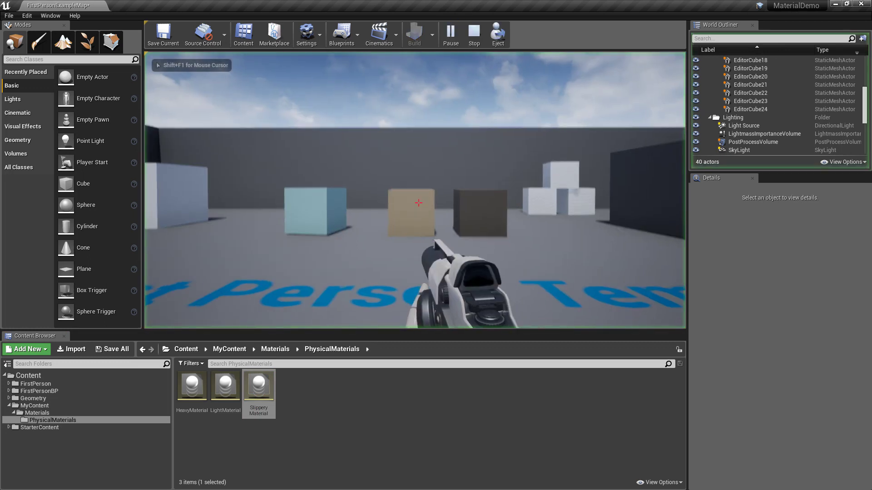
{"action": "key", "text": "w"}
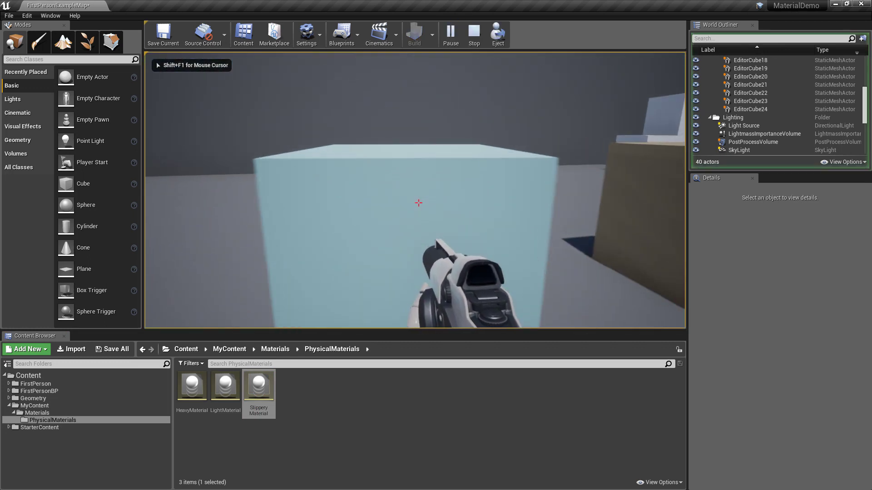
{"action": "key", "text": "s"}
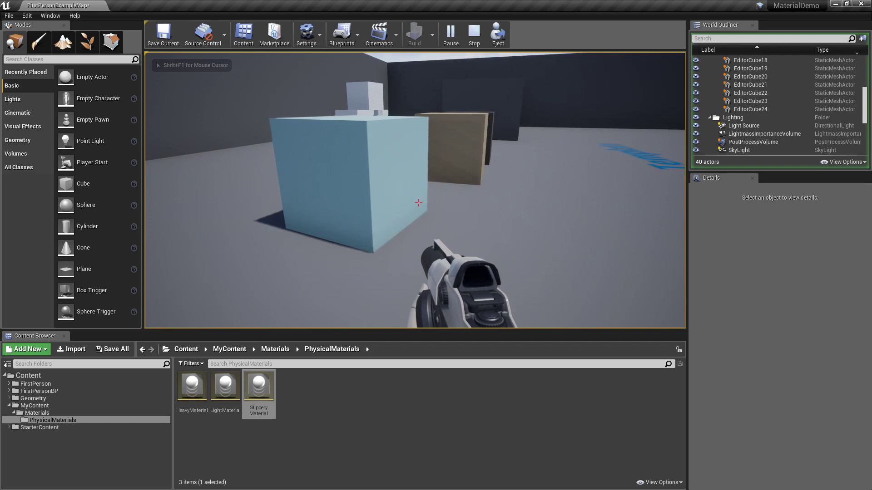
{"action": "key", "text": "a"}
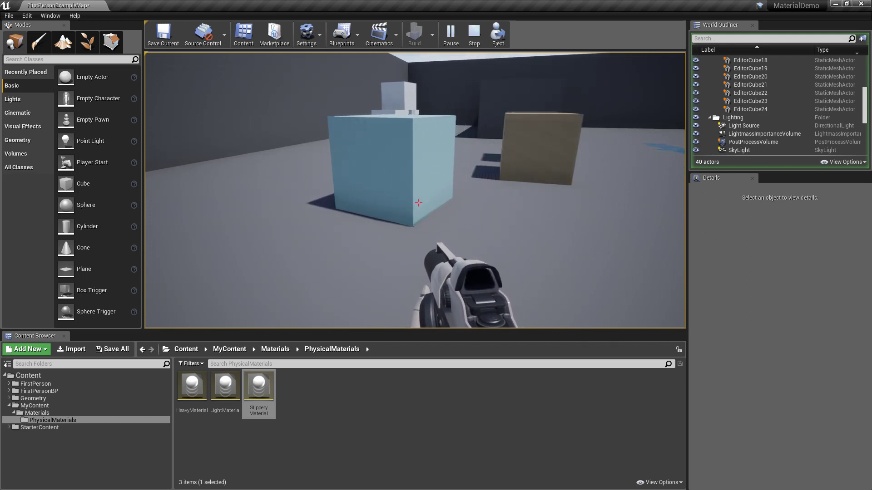
{"action": "key", "text": "Escape"}
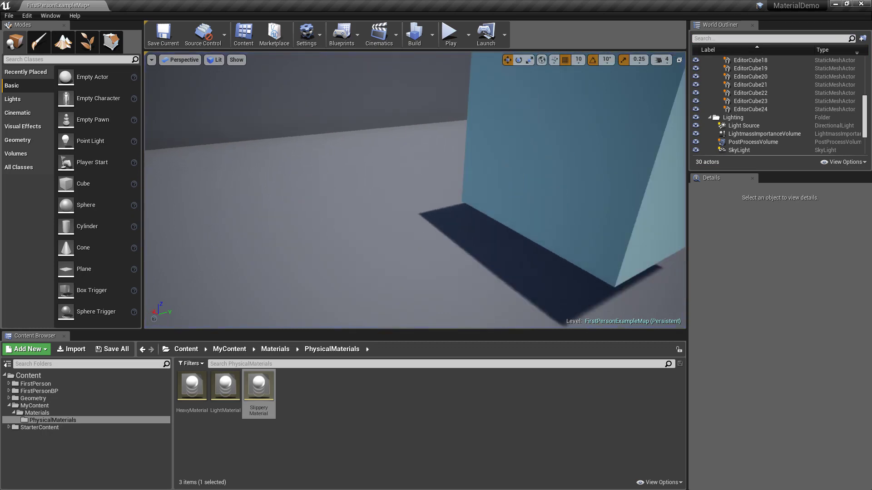
Set SlipperyMaterial's Friction Combine Mode to Max, save the asset and close its editor
{"action": "left_click", "coordinate": [290, 413]}
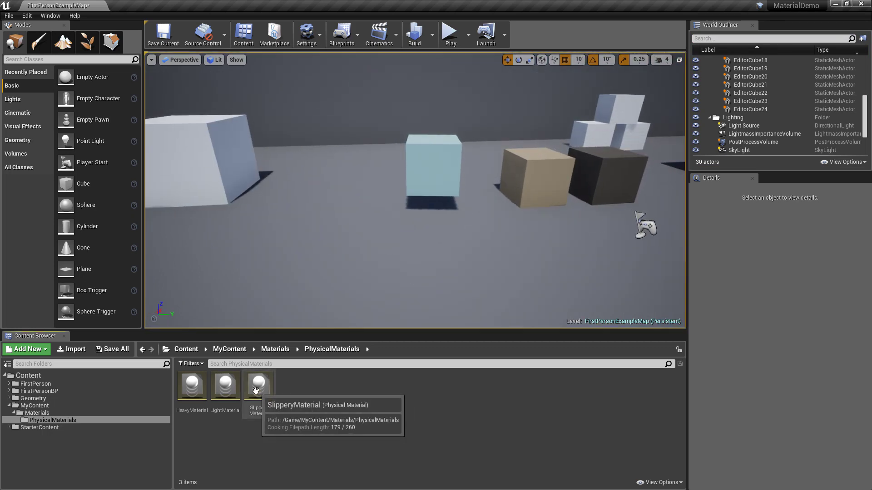
{"action": "double_click", "coordinate": [256, 388]}
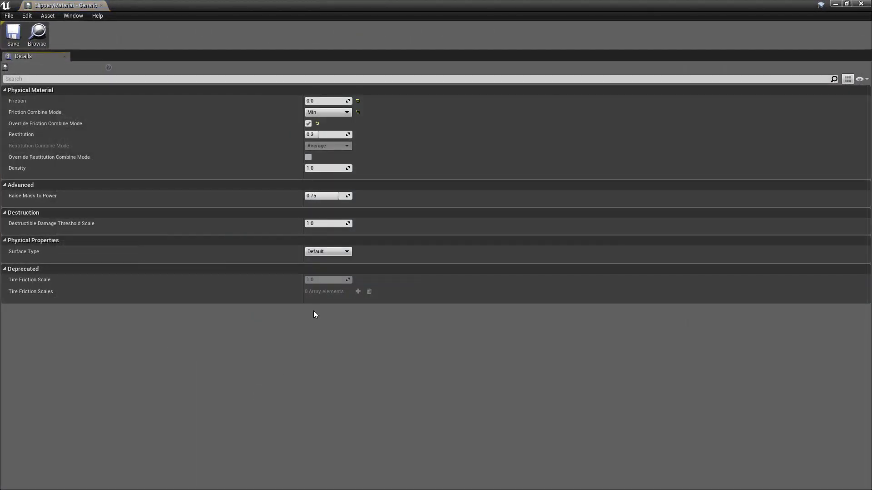
{"action": "left_click", "coordinate": [323, 114]}
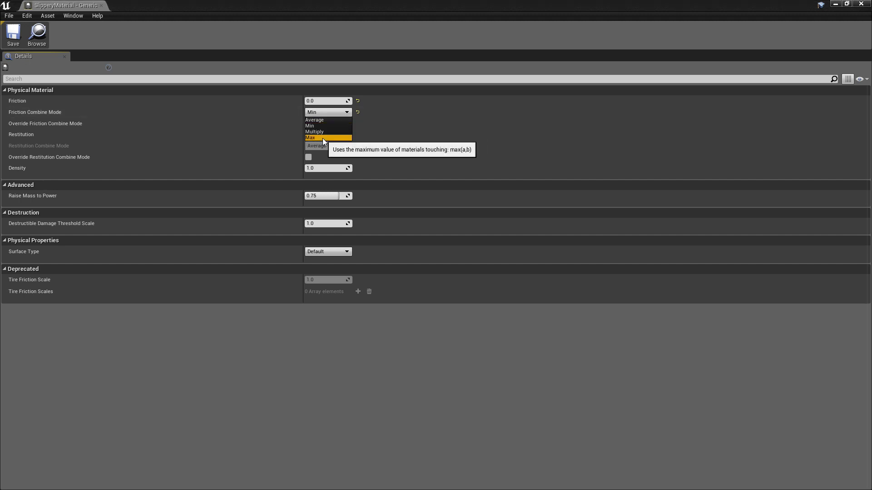
{"action": "left_click", "coordinate": [322, 138]}
{"action": "left_click", "coordinate": [13, 34]}
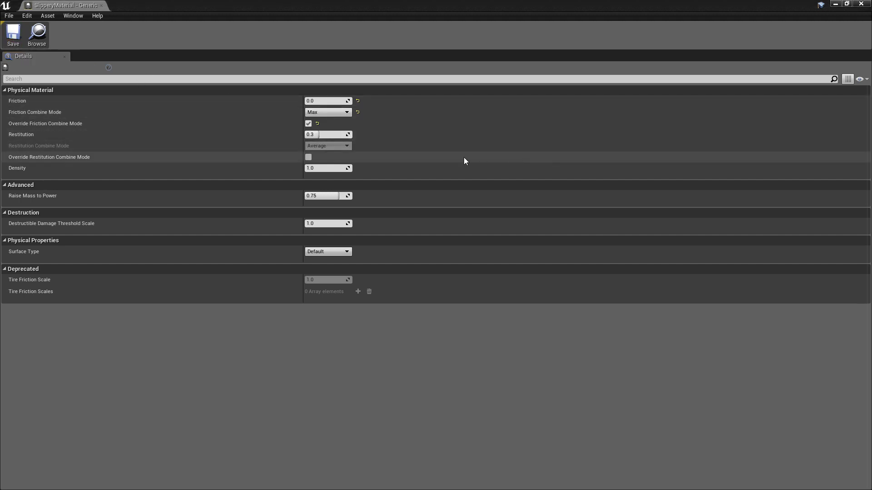
{"action": "left_click", "coordinate": [100, 6]}
Play the level again and push the ice cube to check how it slides with the Max combine mode
{"action": "left_click", "coordinate": [443, 39]}
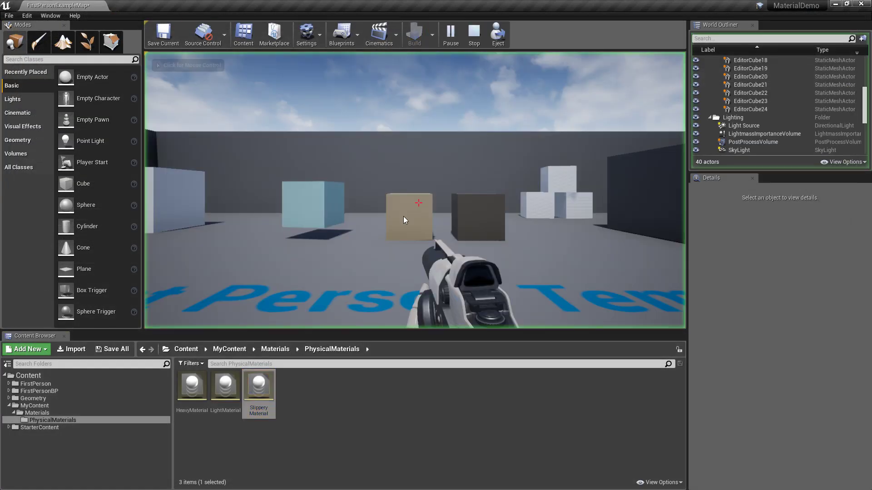
{"action": "key", "text": "w"}
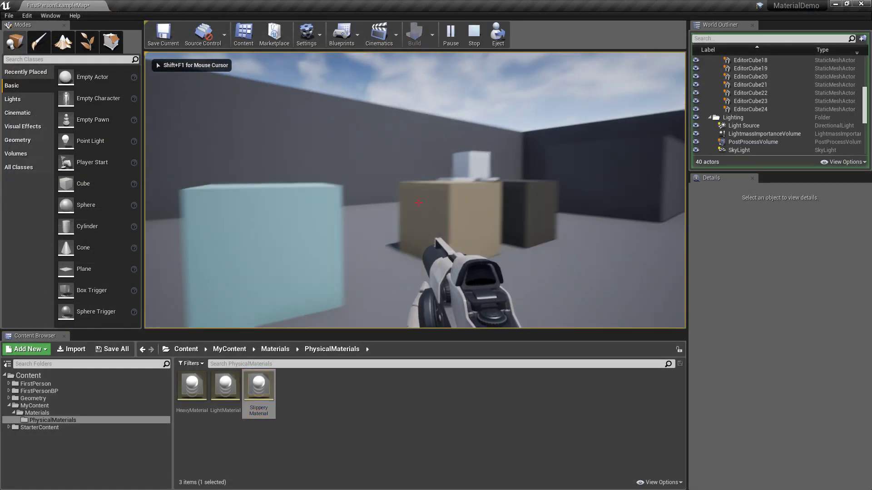
{"action": "key", "text": "w"}
{"action": "key", "text": "a"}
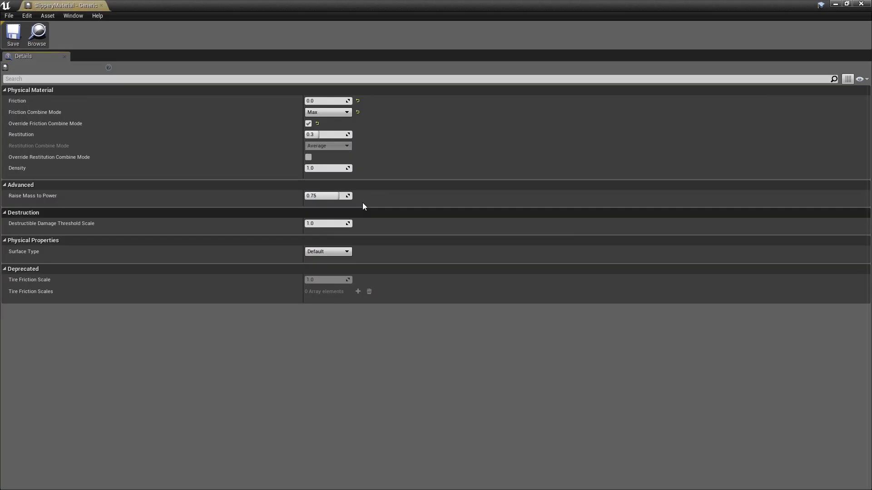
Set SlipperyMaterial's Friction Combine Mode back to Min, save the asset and close its editor
{"action": "left_click", "coordinate": [318, 114]}
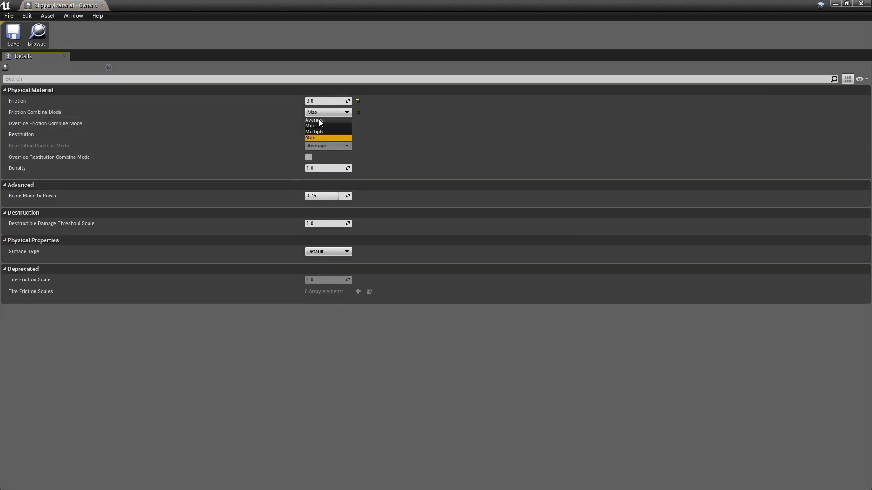
{"action": "left_click", "coordinate": [319, 129]}
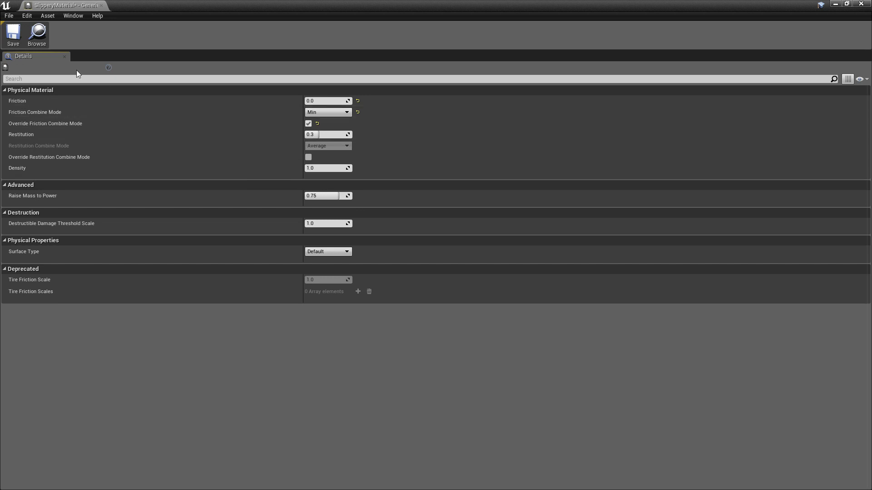
{"action": "left_click", "coordinate": [14, 35]}
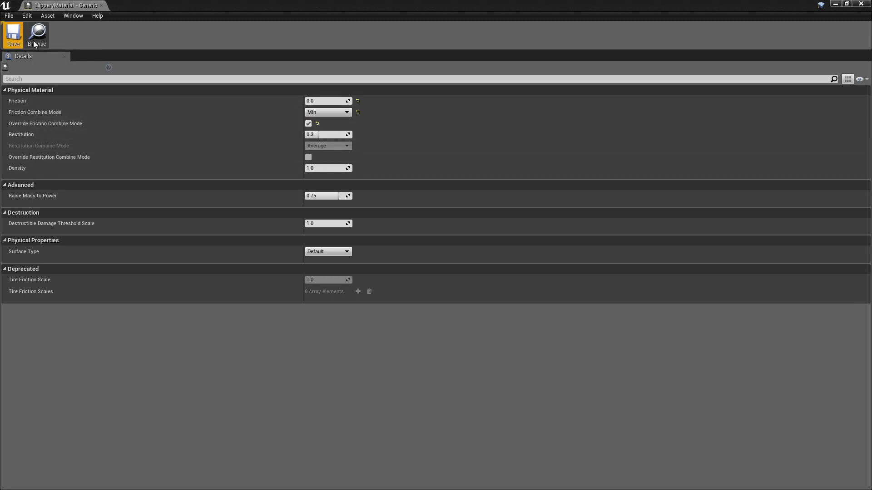
{"action": "left_click", "coordinate": [101, 5]}
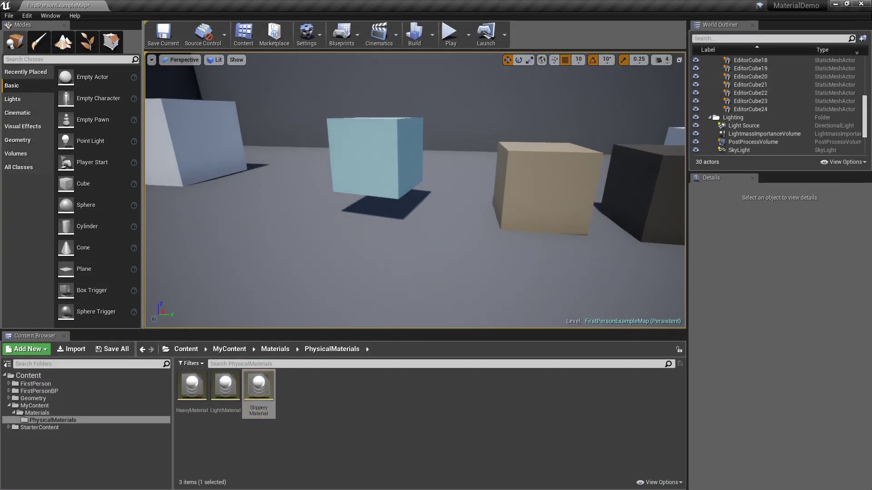
Create a new physical material named BouncyMaterial in the PhysicalMaterials folder
{"action": "left_click", "coordinate": [321, 427]}
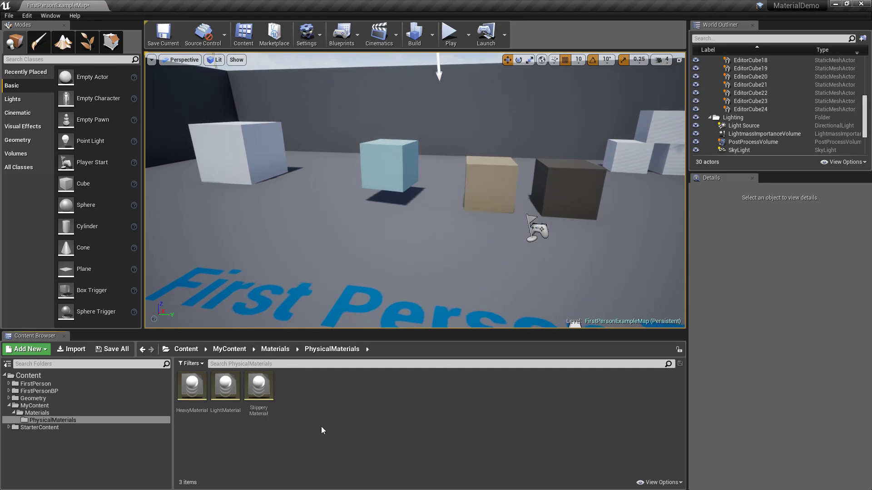
{"action": "right_click", "coordinate": [293, 429]}
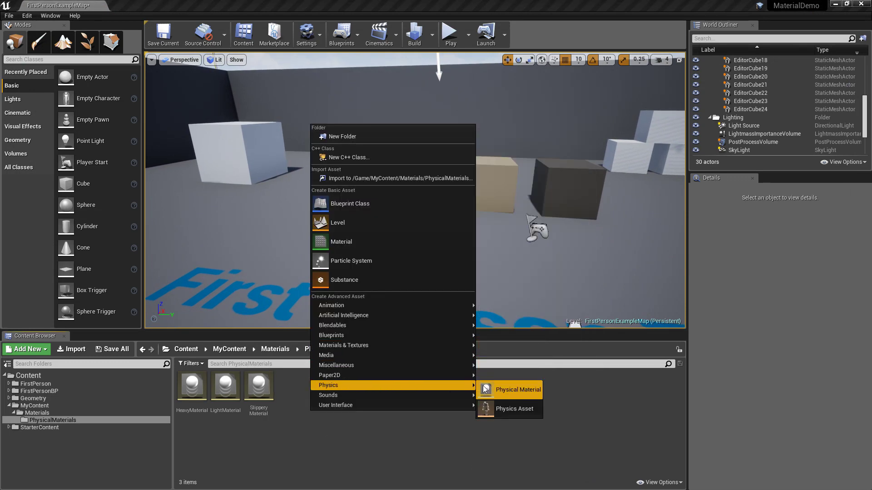
{"action": "left_click", "coordinate": [484, 388]}
{"action": "left_click", "coordinate": [385, 172]}
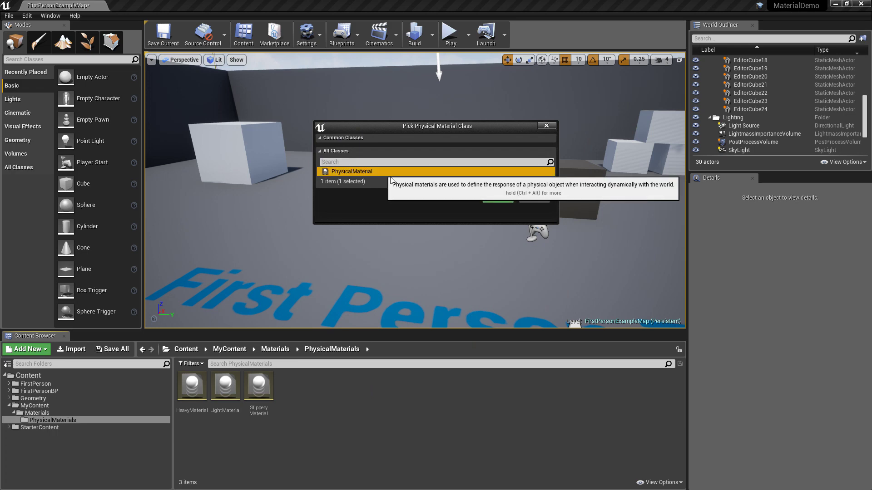
{"action": "left_click", "coordinate": [491, 198]}
{"action": "type", "text": "BouncyMa"}
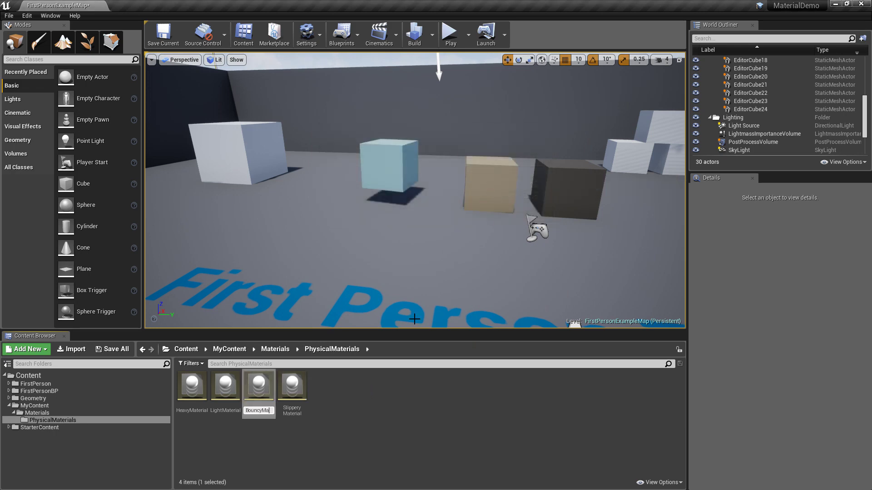
{"action": "type", "text": "terial"}
{"action": "key", "text": "Return"}
Set BouncyMaterial's Restitution to 1.0, save the asset and close its editor
{"action": "double_click", "coordinate": [193, 386]}
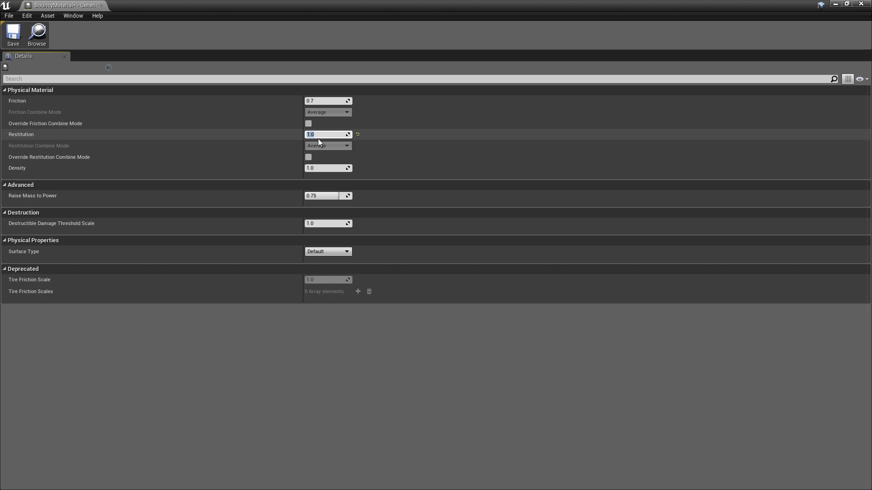
{"action": "left_click", "coordinate": [13, 35]}
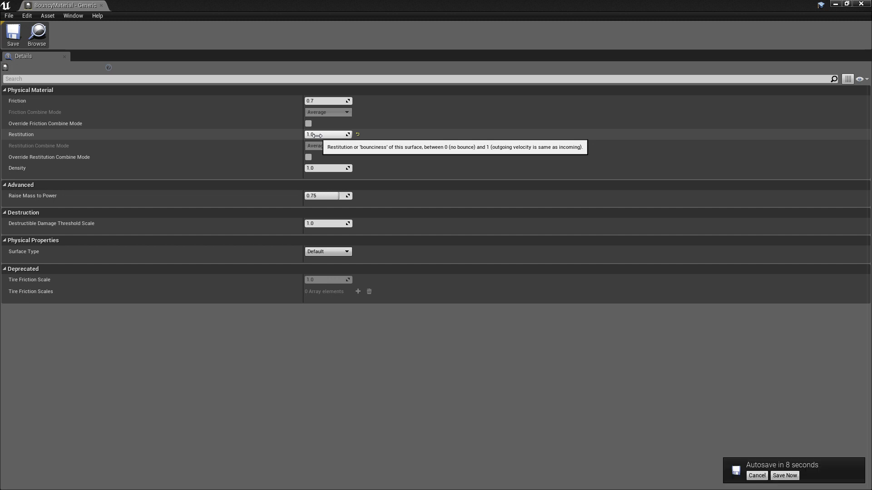
{"action": "left_click", "coordinate": [317, 134]}
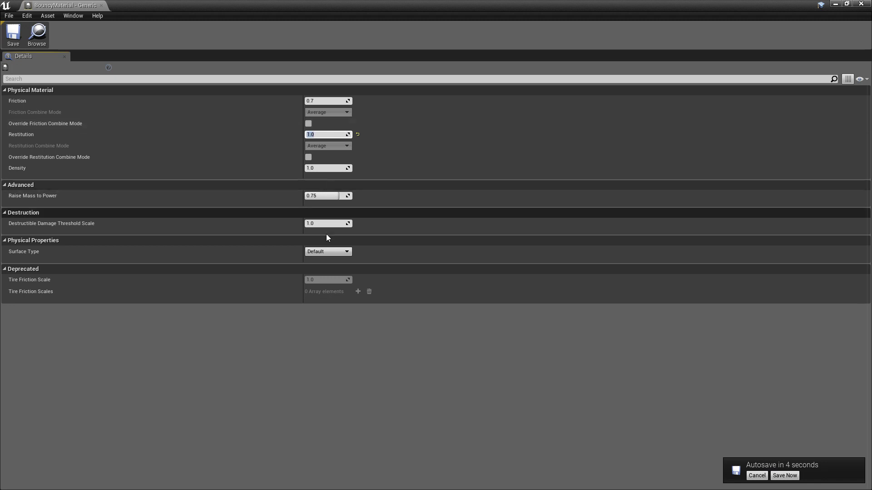
{"action": "left_click", "coordinate": [311, 360]}
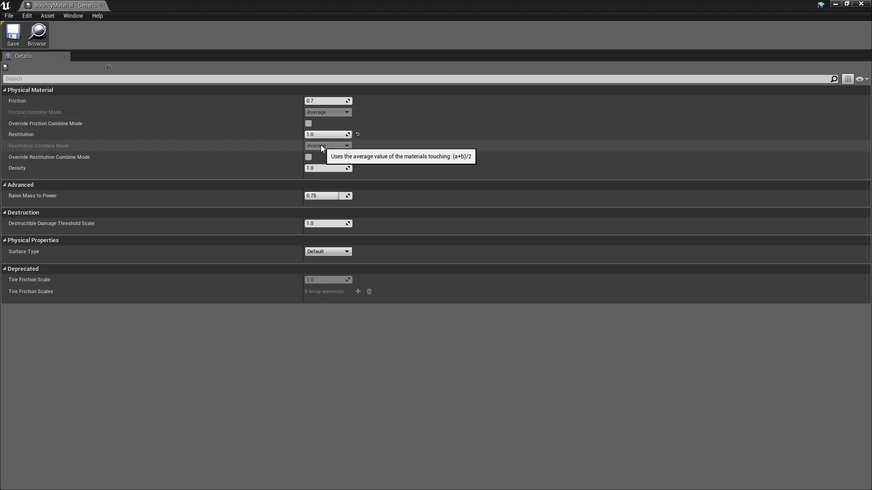
{"action": "left_click", "coordinate": [104, 7]}
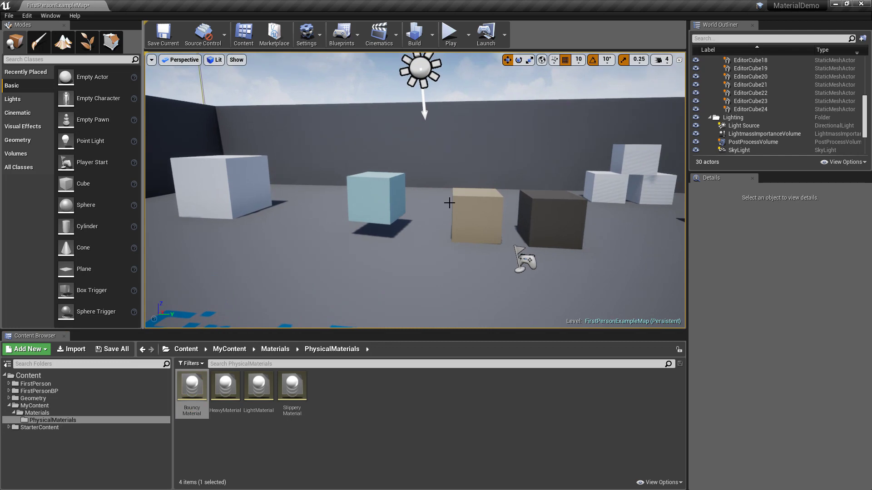
Open RubberMaterial from the Materials folder and assign BouncyMaterial as its physical material
{"action": "right_click_drag", "start_coordinate": [443, 241], "coordinate": [436, 241]}
{"action": "key", "text": "s"}
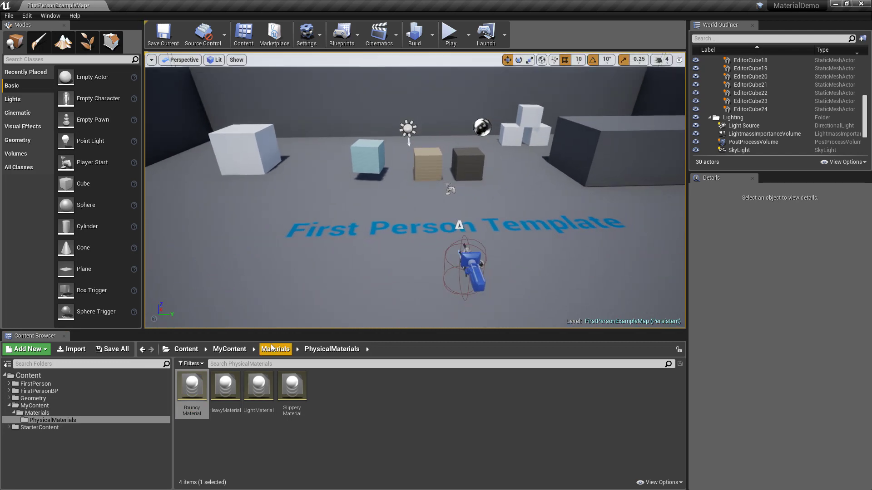
{"action": "left_click", "coordinate": [272, 348]}
{"action": "double_click", "coordinate": [290, 390]}
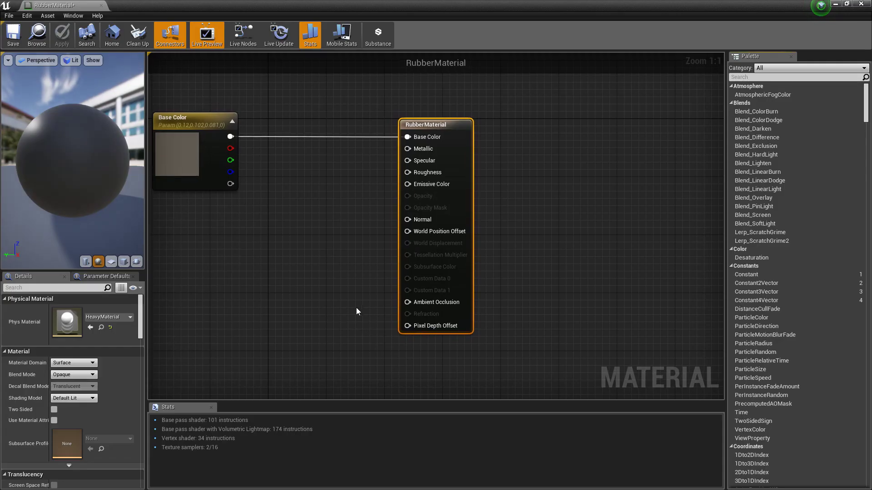
{"action": "left_click", "coordinate": [116, 318]}
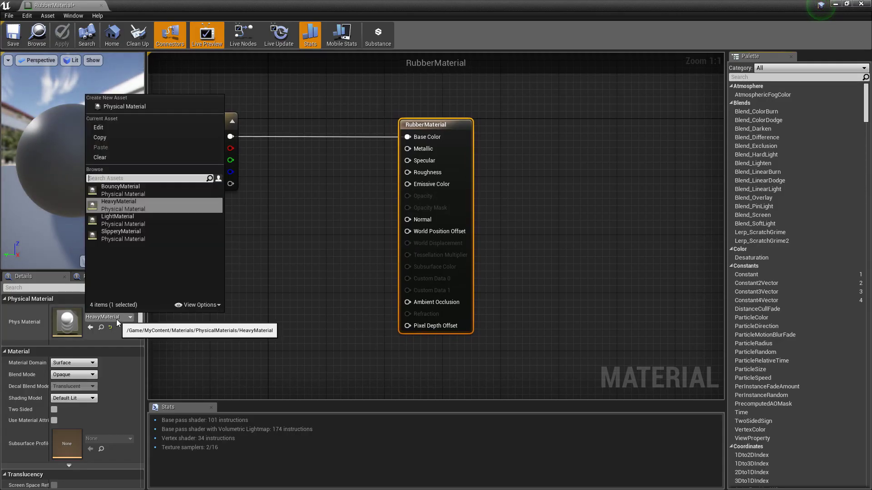
{"action": "left_click", "coordinate": [110, 193]}
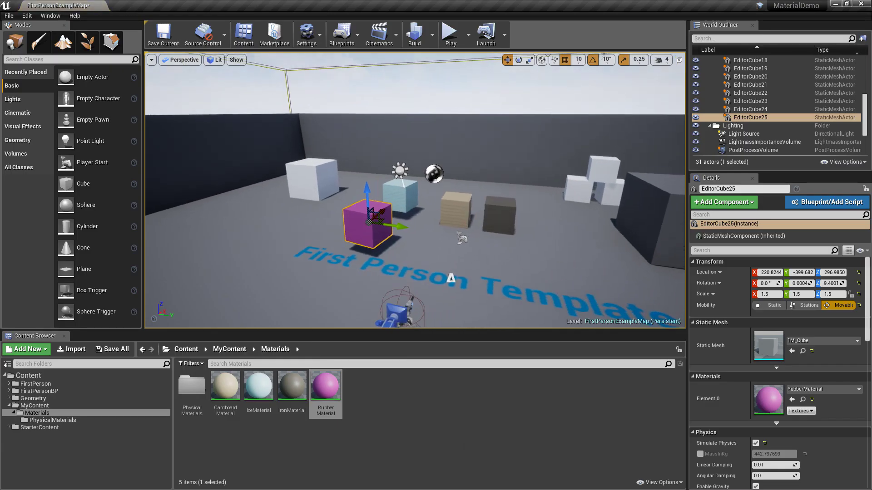
Raise the rubber cube to a Z location of about 947 and play the level to watch it drop
{"action": "right_click_drag", "start_coordinate": [415, 191], "coordinate": [395, 188]}
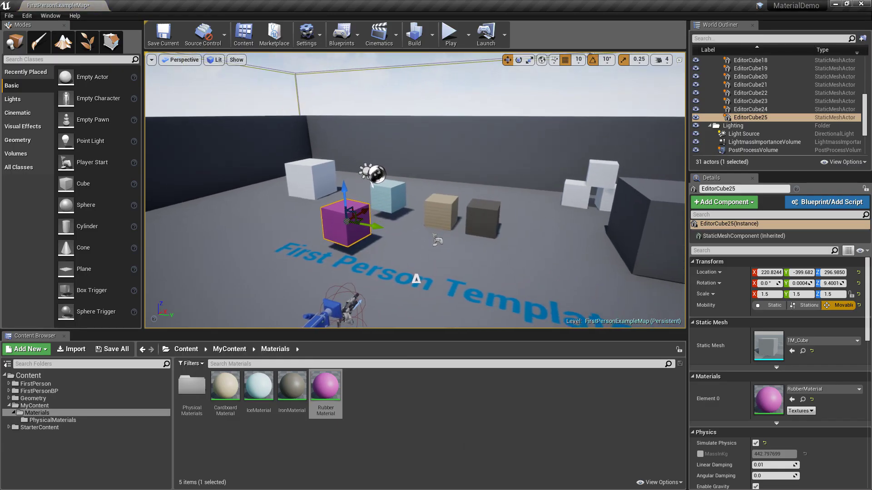
{"action": "left_click_drag", "start_coordinate": [345, 194], "coordinate": [348, 169]}
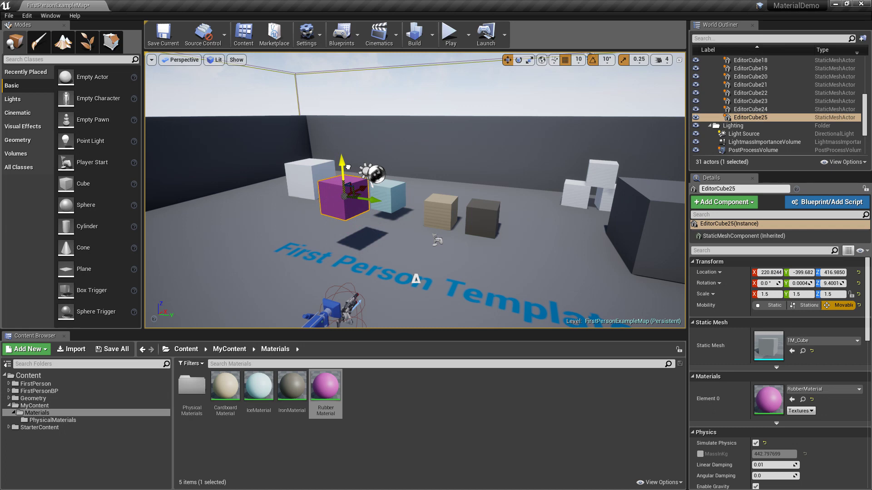
{"action": "left_click_drag", "start_coordinate": [348, 168], "coordinate": [374, 54]}
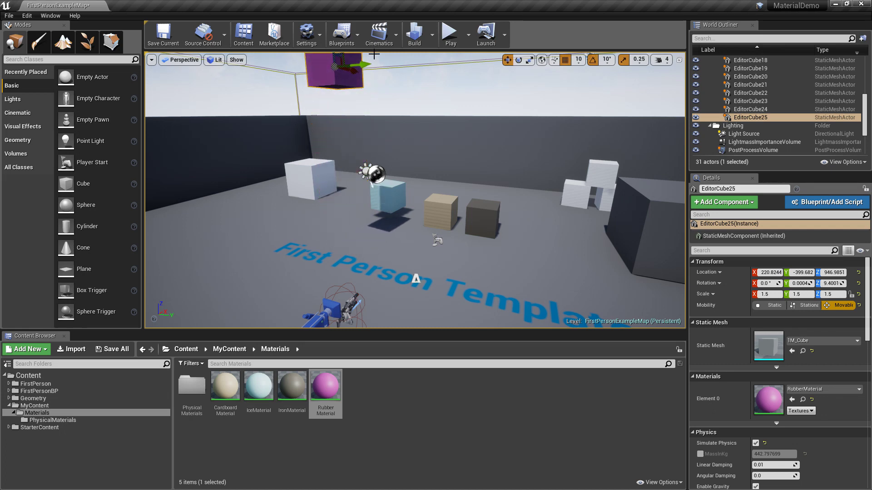
{"action": "left_click", "coordinate": [450, 34]}
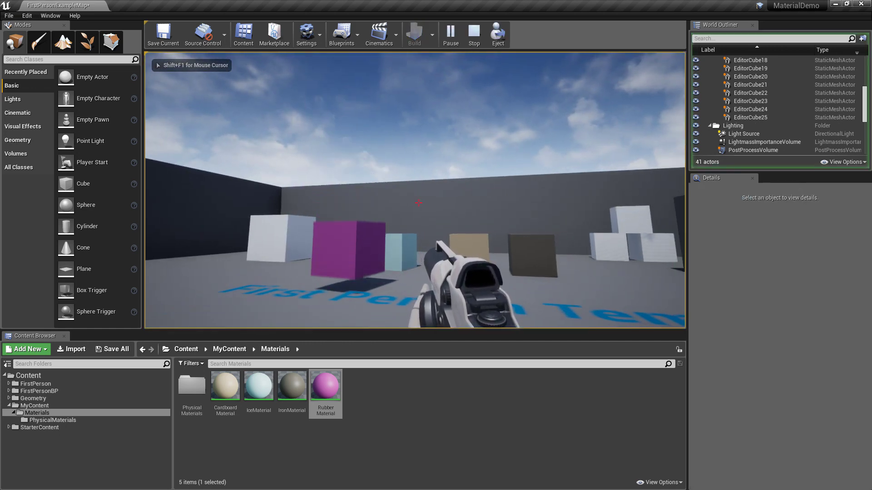
{"action": "key", "text": "w"}
{"action": "key", "text": "Escape"}
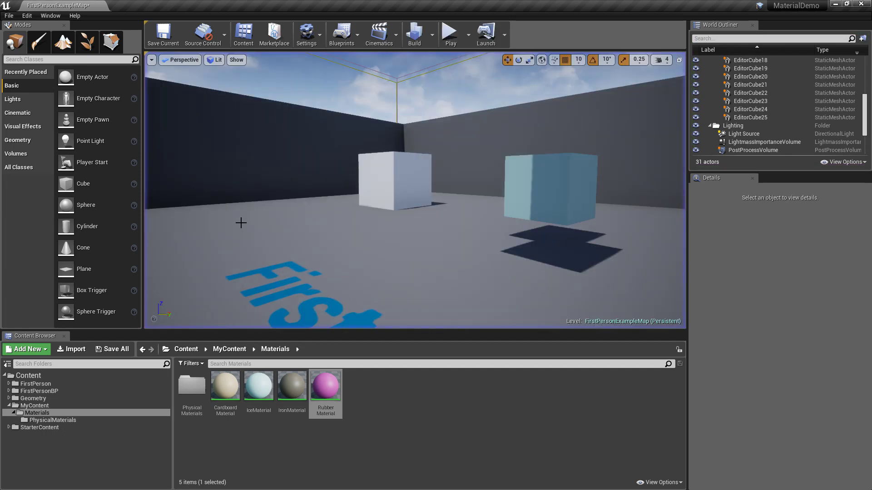
Lower the rubber cube to just above the floor, at a Z location of about 287
{"action": "key", "text": "s"}
{"action": "right_click_drag", "start_coordinate": [323, 186], "coordinate": [328, 105]}
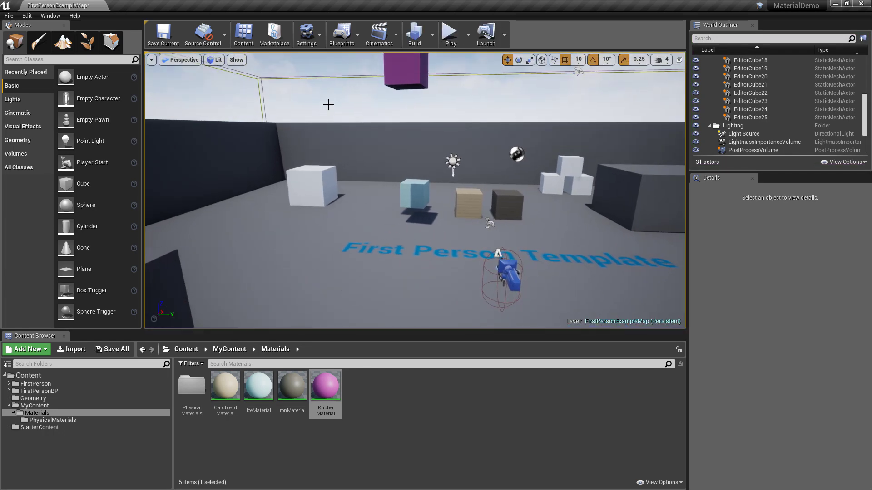
{"action": "left_click", "coordinate": [410, 73]}
{"action": "right_click_drag", "start_coordinate": [410, 73], "coordinate": [453, 91]}
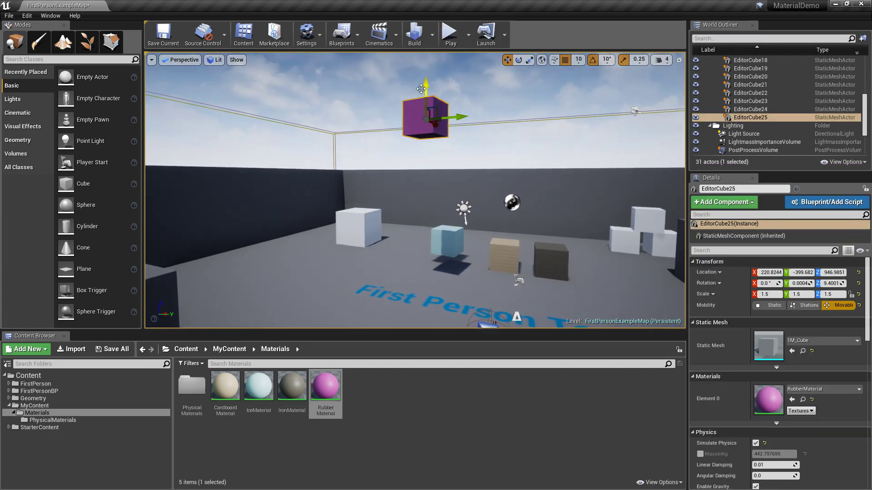
{"action": "left_click_drag", "start_coordinate": [424, 88], "coordinate": [430, 219]}
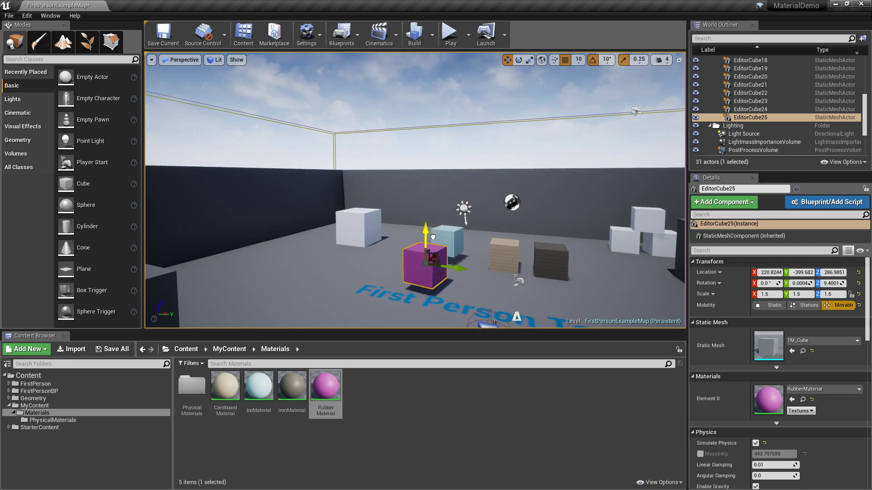
Duplicate the rubber cube with the copy raised to a Z location of about 1137, and play the level to test its bounce
{"action": "right_click_drag", "start_coordinate": [381, 292], "coordinate": [399, 291]}
{"action": "key", "text": "ctrl+w"}
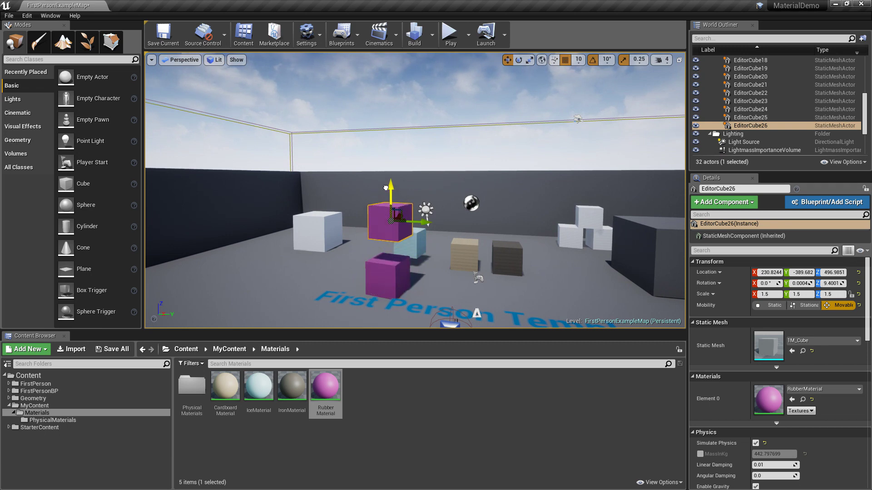
{"action": "left_click_drag", "start_coordinate": [386, 182], "coordinate": [385, 46]}
{"action": "left_click", "coordinate": [449, 34]}
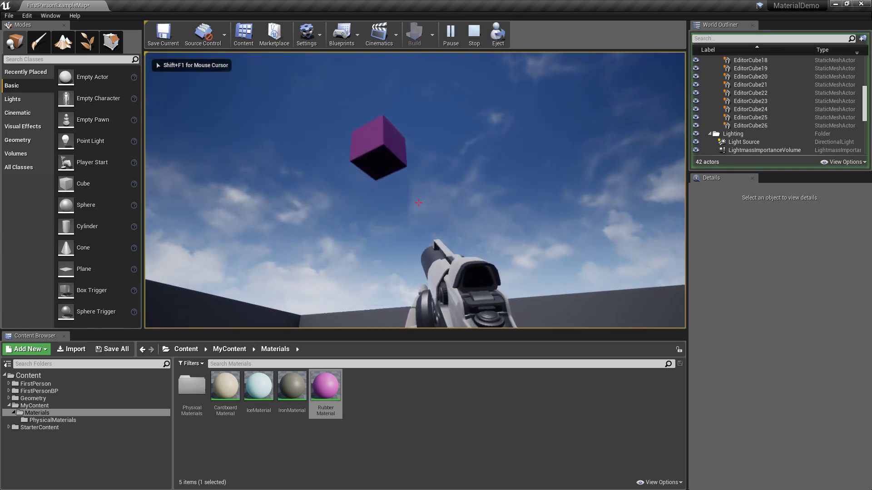
{"action": "key", "text": "Escape"}
Add another copy beside the raised rubber cube at Y about -620 and play the level to compare their bounces
{"action": "left_click_drag", "start_coordinate": [446, 116], "coordinate": [419, 117]}
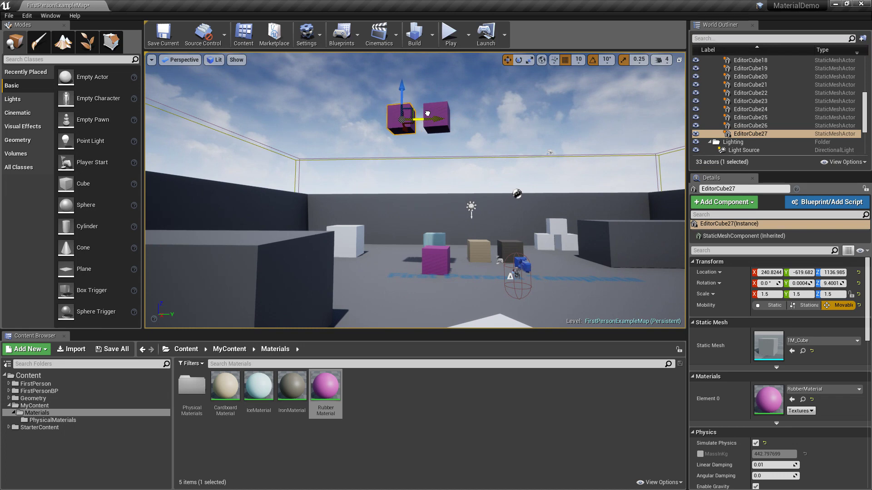
{"action": "left_click", "coordinate": [450, 36]}
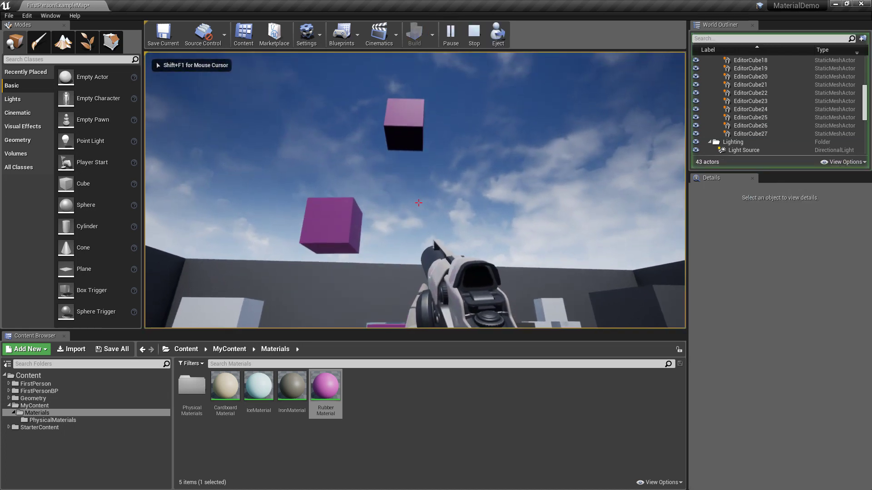
{"action": "key", "text": "Escape"}
Override BouncyMaterial's Restitution Combine Mode with Max, save the asset and close its editor
{"action": "left_click", "coordinate": [374, 404]}
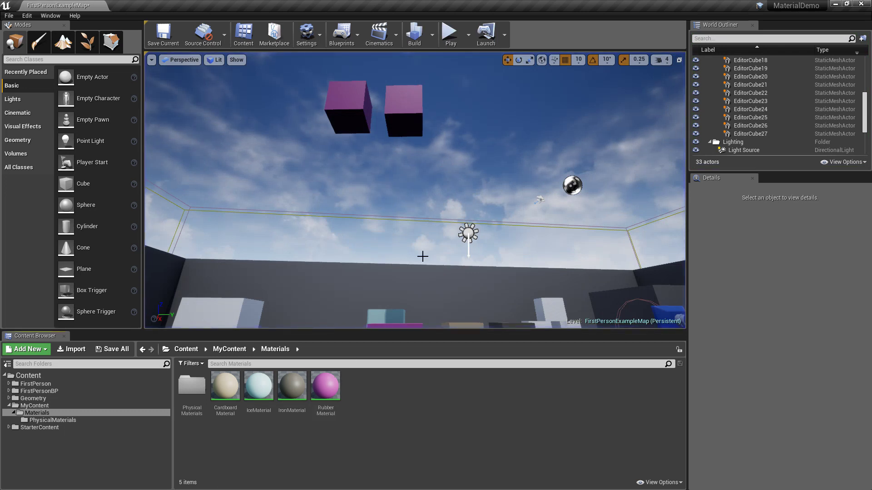
{"action": "right_click_drag", "start_coordinate": [422, 255], "coordinate": [422, 293]}
{"action": "double_click", "coordinate": [206, 408]}
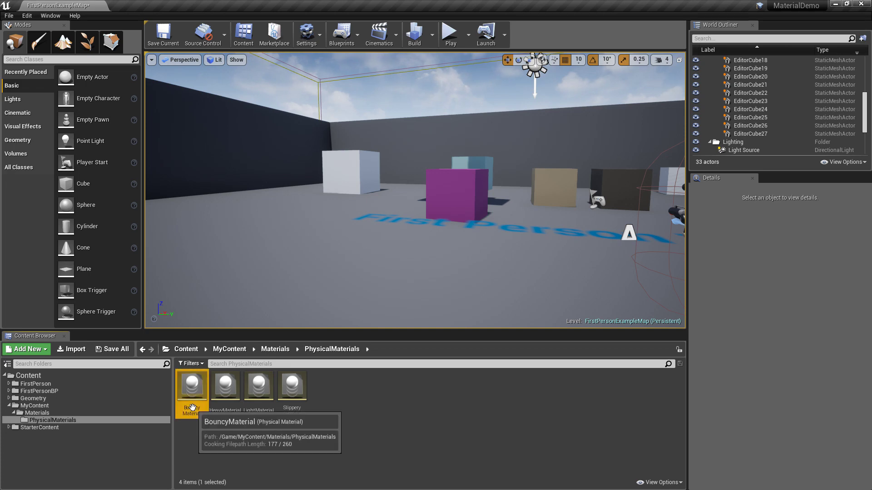
{"action": "double_click", "coordinate": [192, 388]}
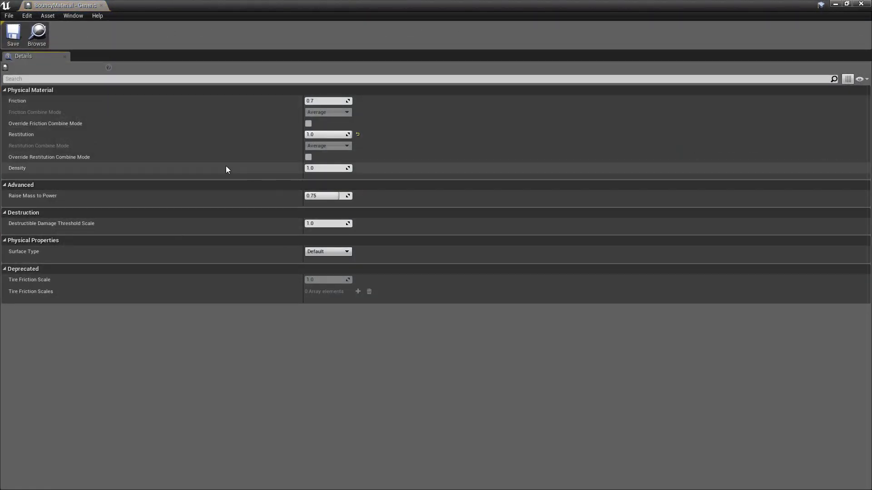
{"action": "left_click", "coordinate": [309, 159]}
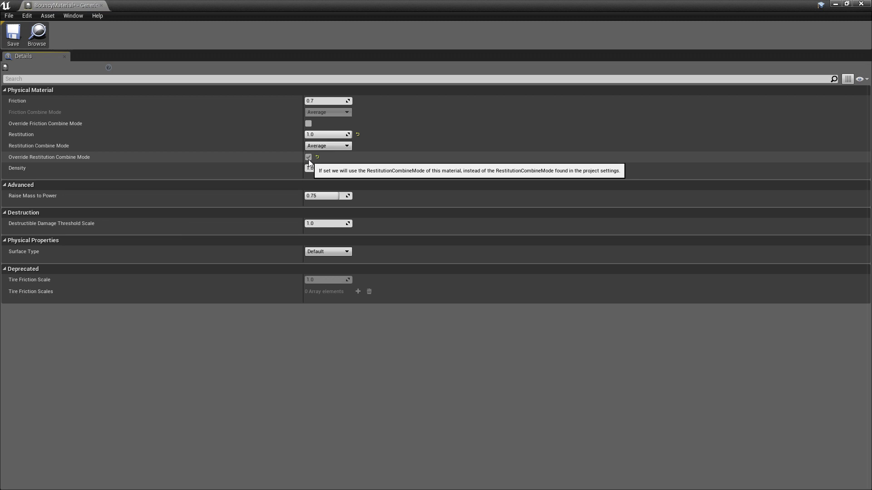
{"action": "left_click", "coordinate": [333, 146]}
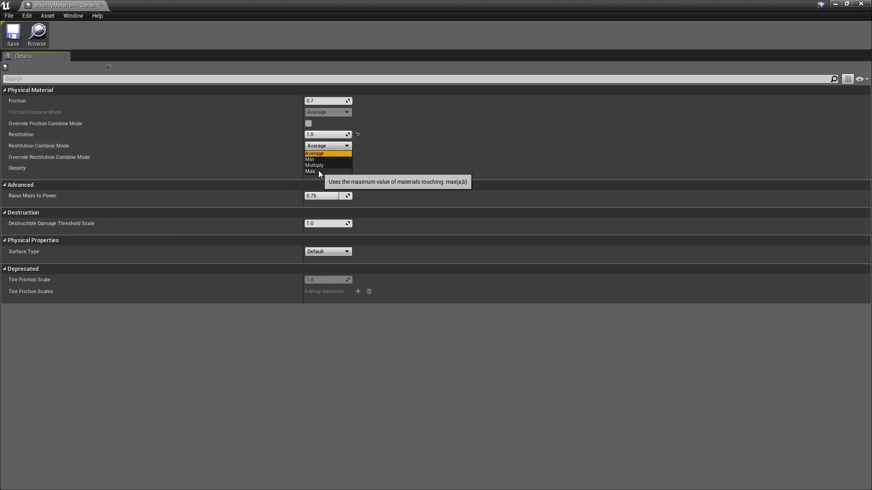
{"action": "left_click", "coordinate": [318, 170]}
{"action": "left_click", "coordinate": [14, 36]}
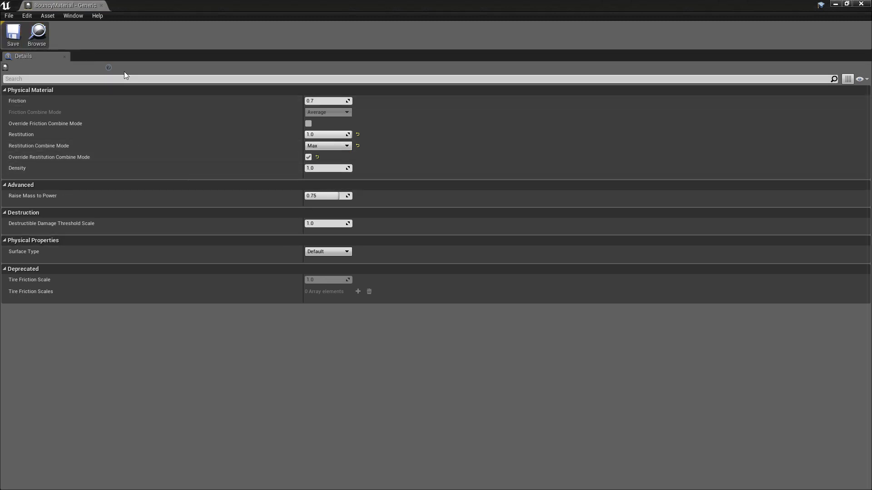
{"action": "left_click", "coordinate": [102, 5]}
Delete the second raised rubber cube and the rubber cube near the floor
{"action": "right_click_drag", "start_coordinate": [457, 235], "coordinate": [458, 200]}
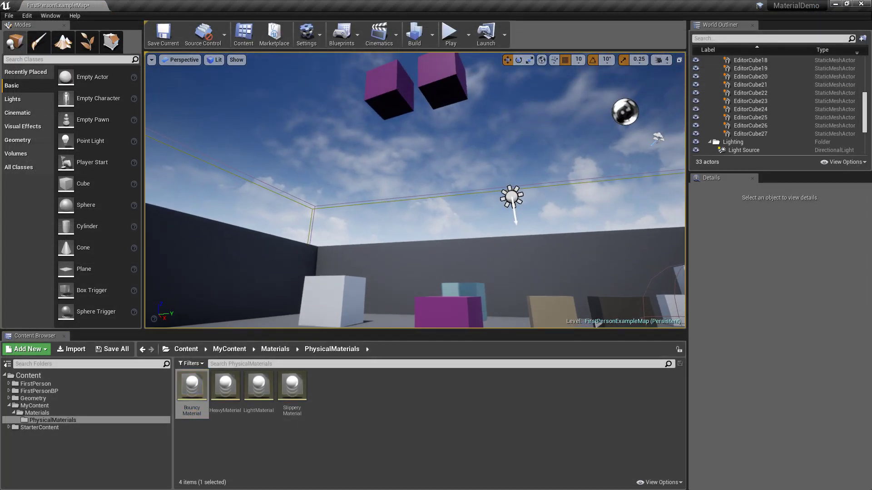
{"action": "left_click", "coordinate": [391, 95]}
{"action": "key", "text": "Delete"}
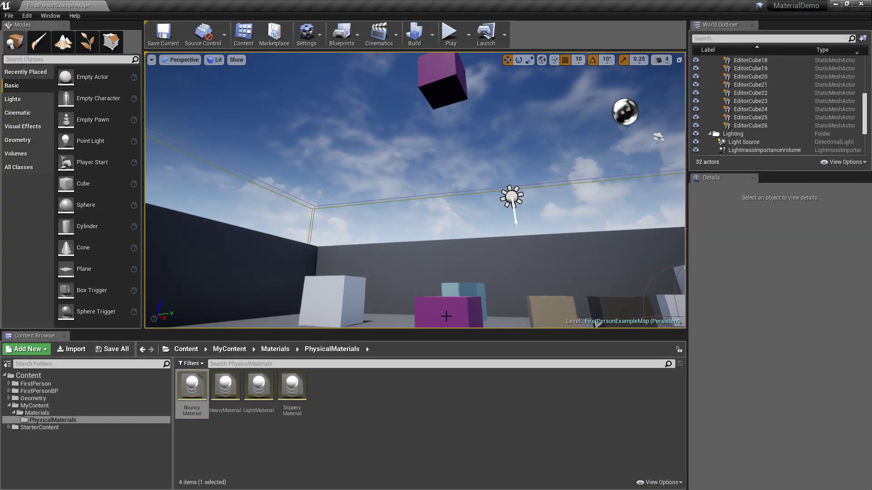
{"action": "left_click", "coordinate": [447, 313]}
{"action": "key", "text": "Delete"}
Play the level and look up to observe how high the remaining rubber cube bounces with the Max combine mode
{"action": "left_click", "coordinate": [450, 34]}
{"action": "left_click", "coordinate": [413, 217]}
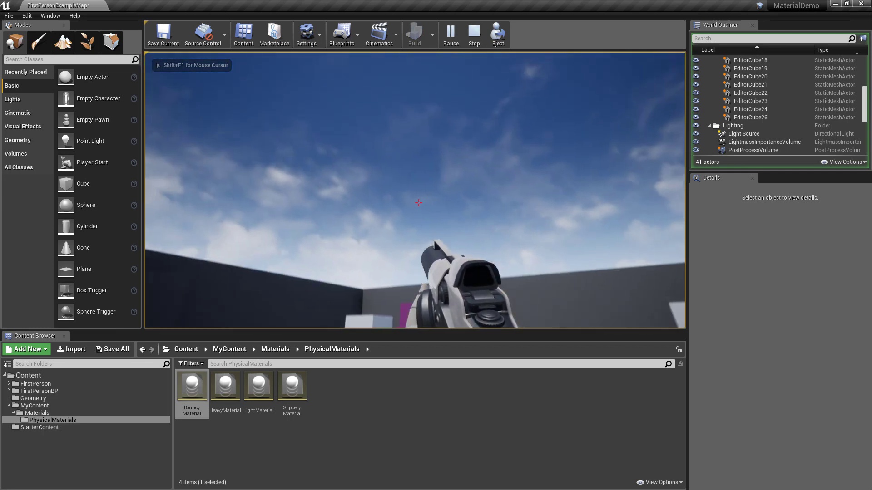
{"action": "left_click", "coordinate": [419, 202]}
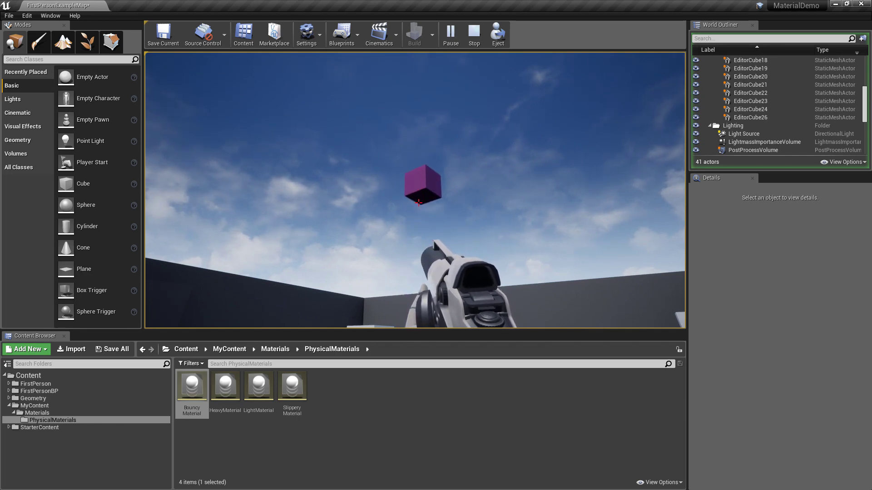
{"action": "key", "text": "Escape"}
Reopen BouncyMaterial, re-enter 0.75 for Raise Mass to Power, save the asset and close its editor
{"action": "mouse_move", "coordinate": [469, 308]}
{"action": "right_mouse_down"}
{"action": "mouse_move", "coordinate": [479, 300]}
{"action": "mouse_move", "coordinate": [463, 313]}
{"action": "mouse_move", "coordinate": [469, 322]}
{"action": "right_mouse_up"}
{"action": "key", "text": "w"}
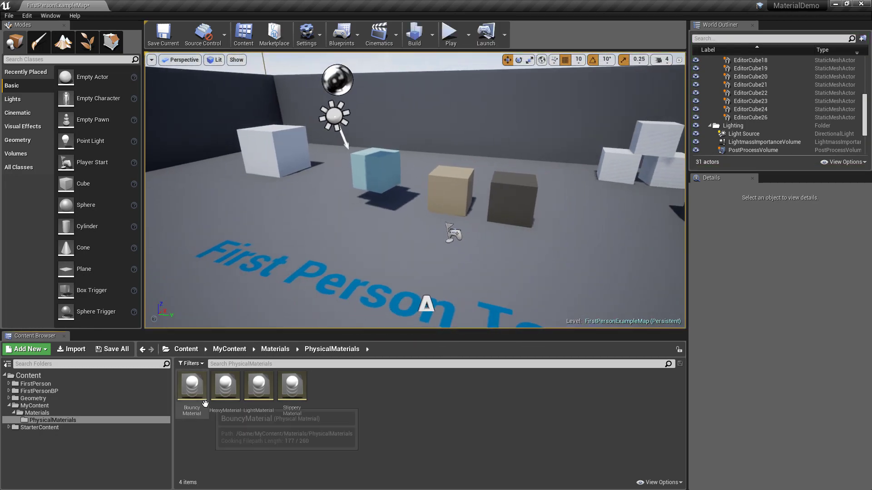
{"action": "double_click", "coordinate": [205, 403]}
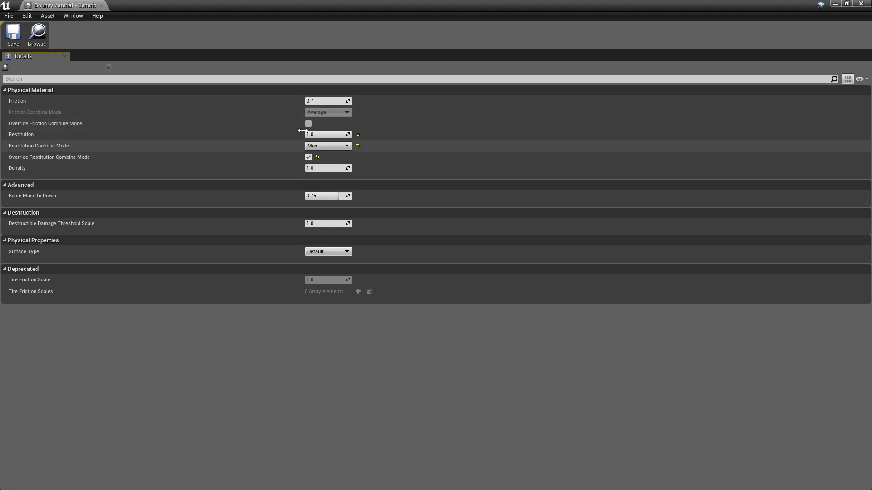
{"action": "left_click", "coordinate": [321, 197]}
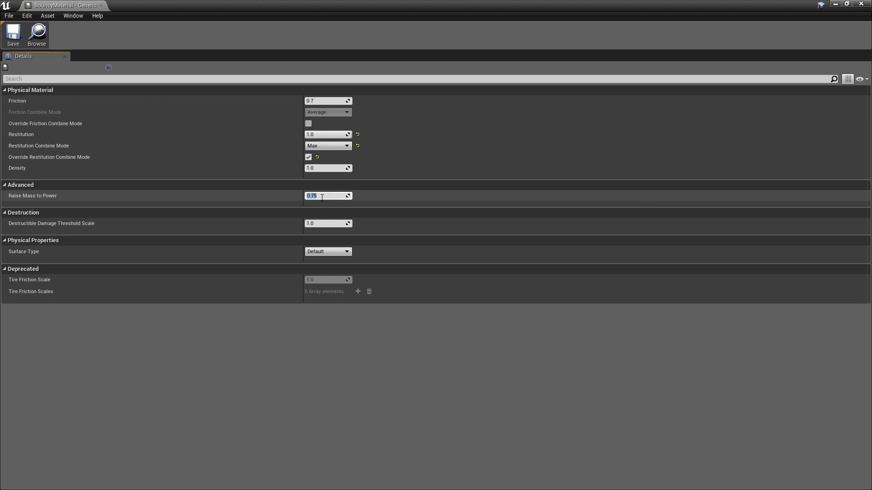
{"action": "type", "text": "1"}
{"action": "key", "text": "BackSpace"}
{"action": "type", "text": "0.75"}
{"action": "key", "text": "Return"}
{"action": "left_click", "coordinate": [244, 367]}
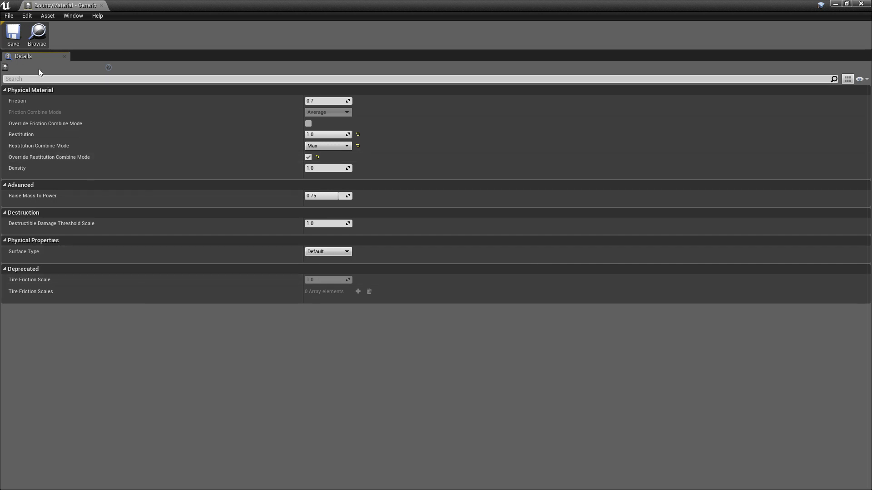
{"action": "left_click", "coordinate": [13, 34]}
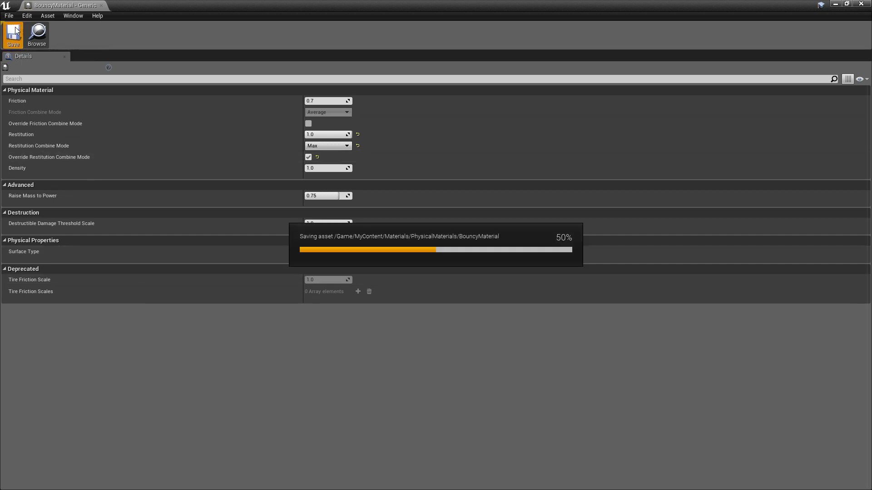
{"action": "left_click", "coordinate": [101, 6]}
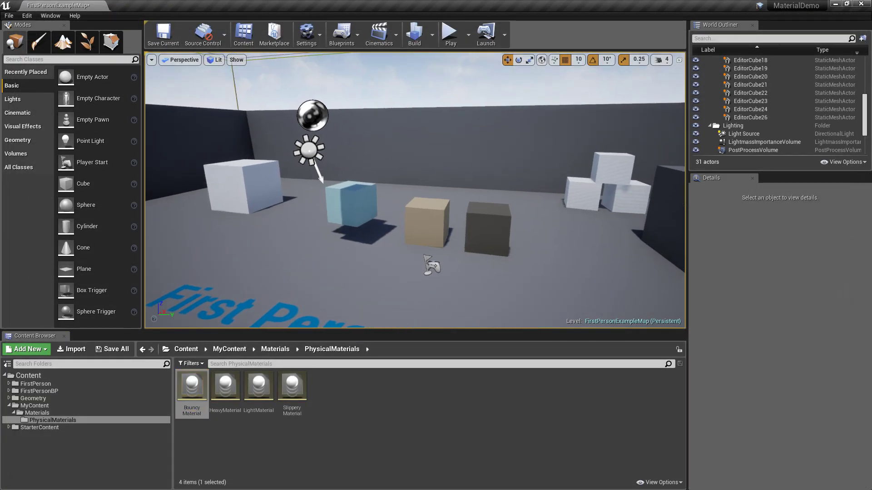
Move the raised rubber cube down beside the other material cubes, to about Y -620 and Z 307
{"action": "key", "text": "s"}
{"action": "right_click_drag", "start_coordinate": [415, 189], "coordinate": [355, 136]}
{"action": "key", "text": "w"}
{"action": "key", "text": "d"}
{"action": "key", "text": "a"}
{"action": "left_click", "coordinate": [354, 110]}
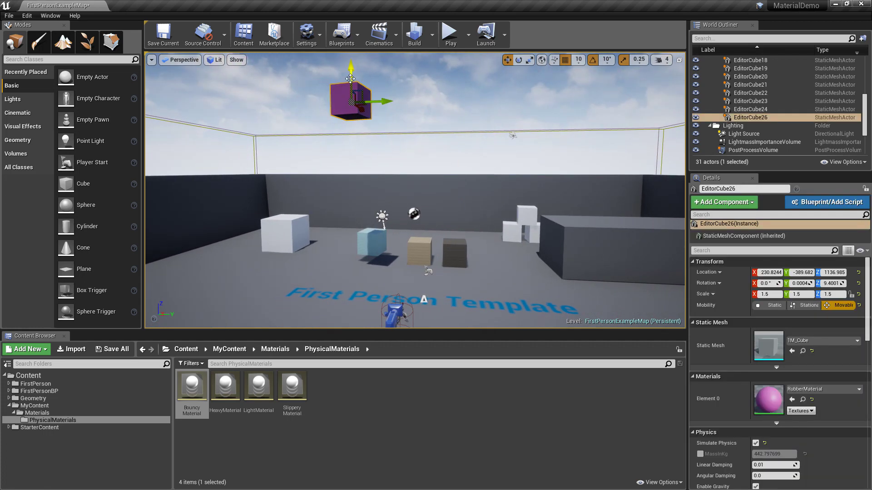
{"action": "left_click_drag", "start_coordinate": [350, 79], "coordinate": [346, 262]}
{"action": "key", "text": "w"}
{"action": "key", "text": "d"}
{"action": "right_click_drag", "start_coordinate": [346, 262], "coordinate": [397, 257]}
{"action": "key", "text": "a"}
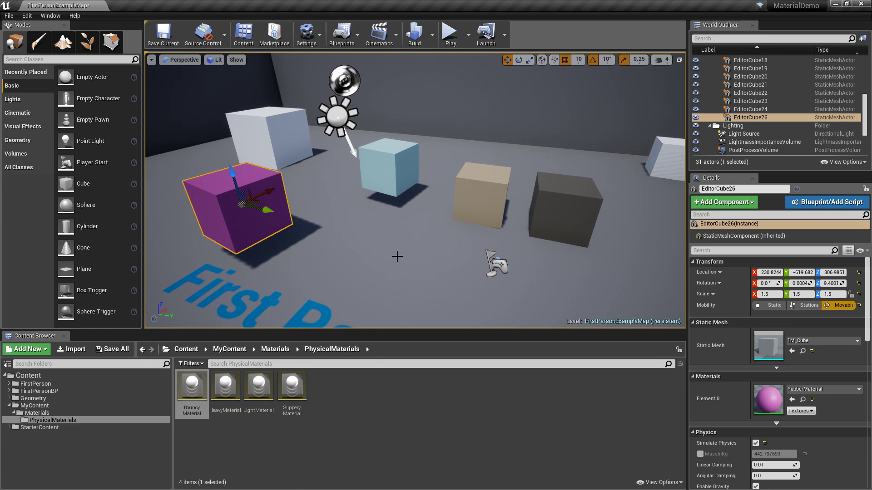